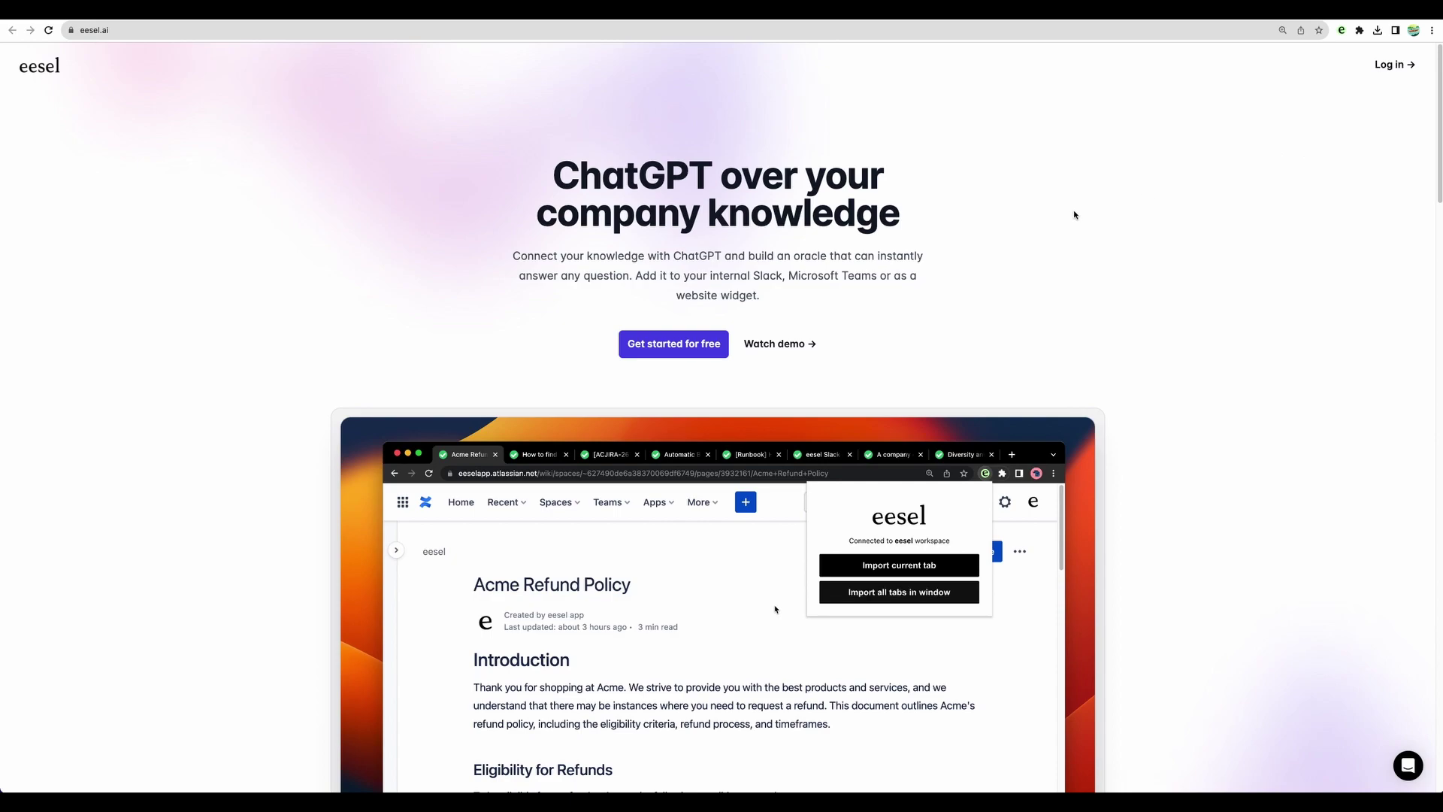
Step: Scroll to the eesel AI pricing plans and highlight the Startup plan's 10,000 replies per month
{"action": "scroll", "coordinate": [1312, 134], "scroll_direction": "down", "scroll_amount": 10}
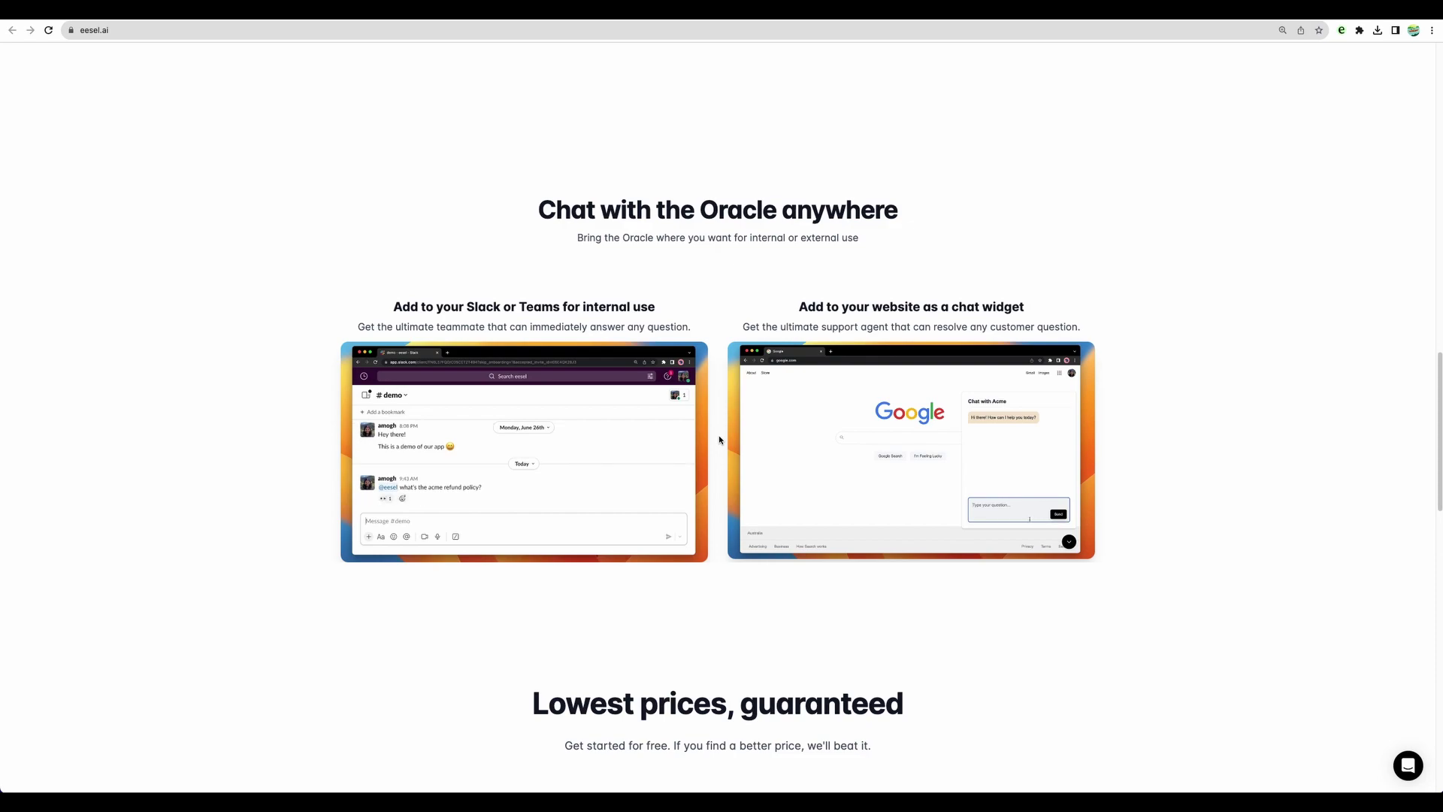
{"action": "scroll", "coordinate": [719, 440], "scroll_direction": "down", "scroll_amount": 9}
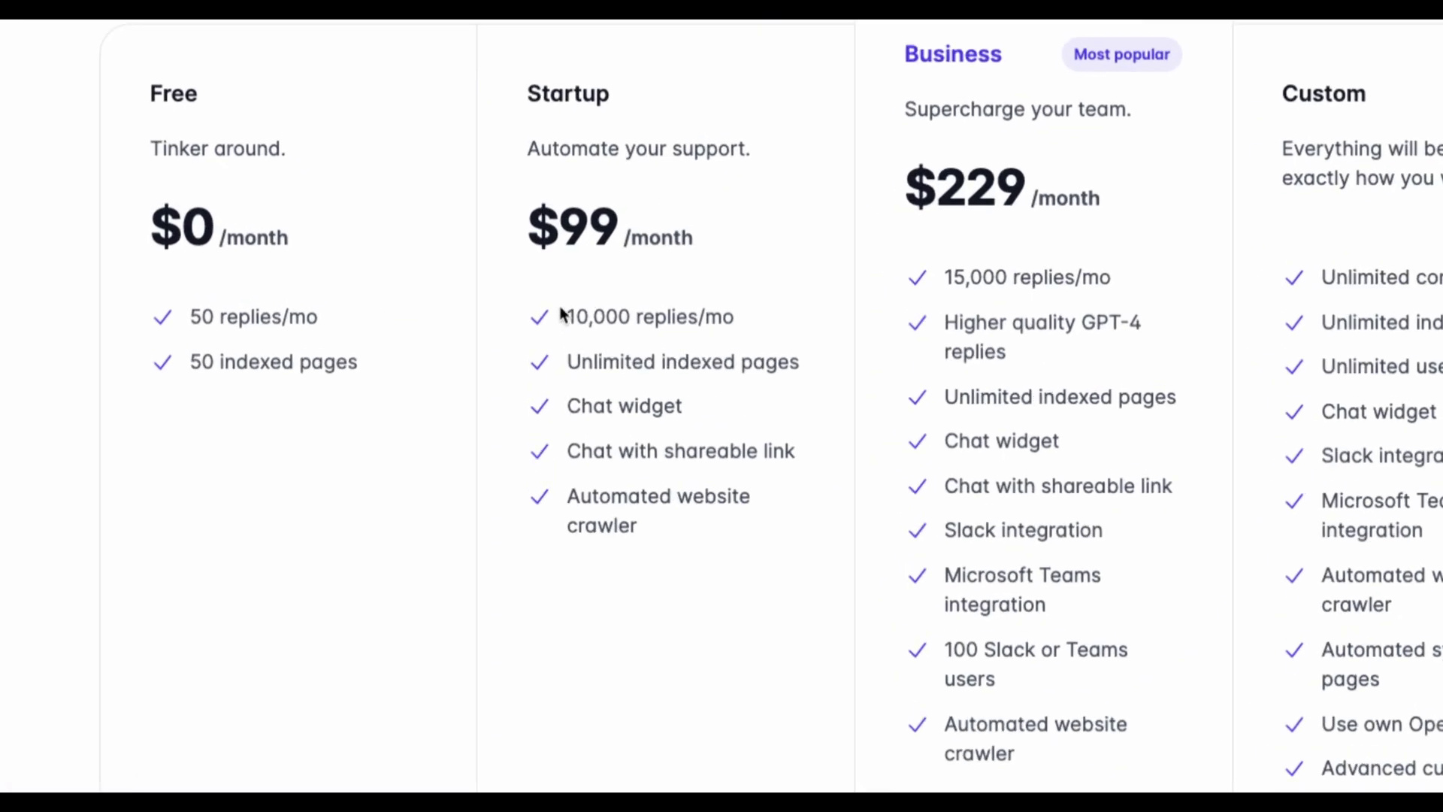
{"action": "left_click_drag", "start_coordinate": [565, 315], "coordinate": [746, 319]}
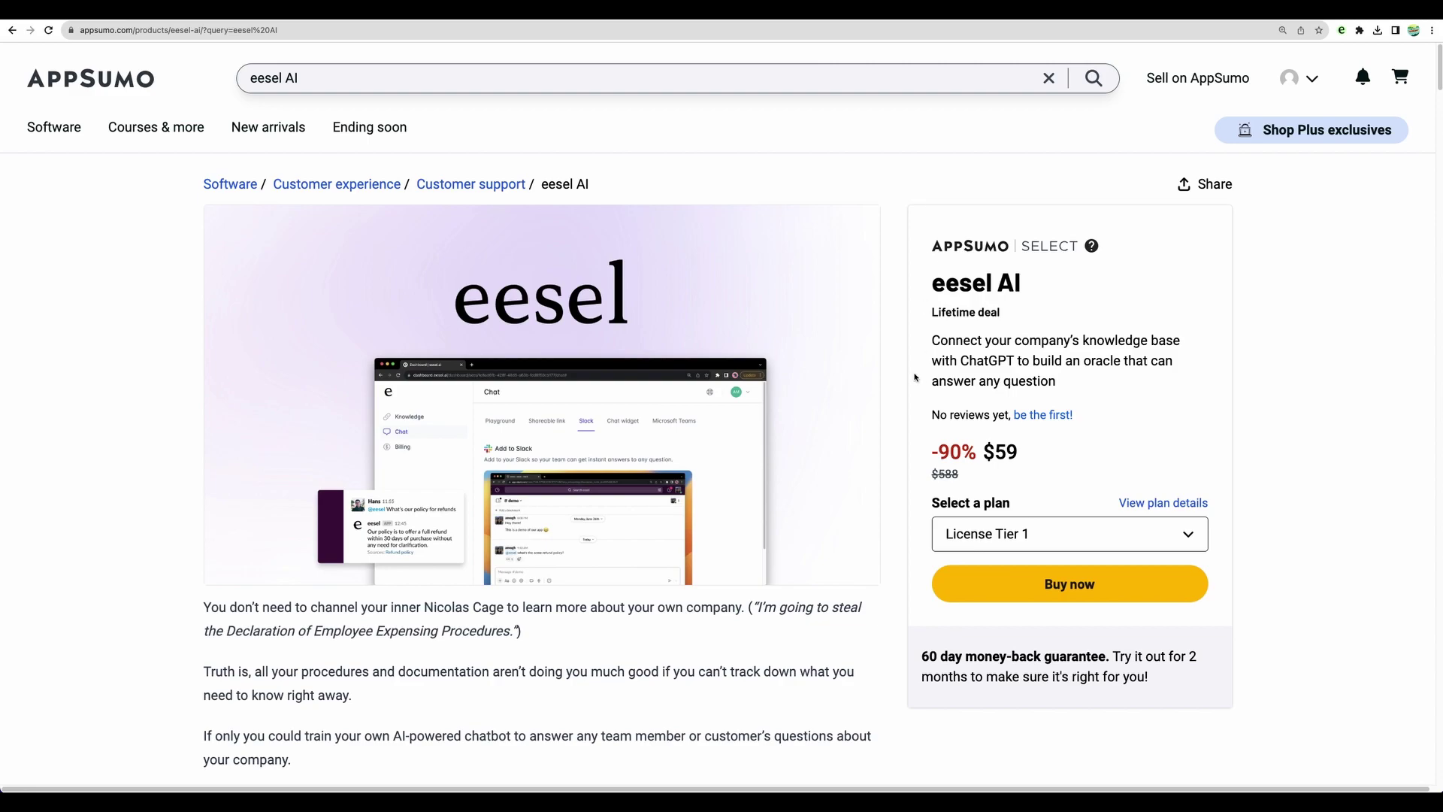
Step: Compare AppSumo tiers: Tier 1's 2,000 replies, Tier 2's 10 members, Tier 3's 30 members and own GPT-4 key
{"action": "scroll", "coordinate": [916, 379], "scroll_direction": "down", "scroll_amount": 15}
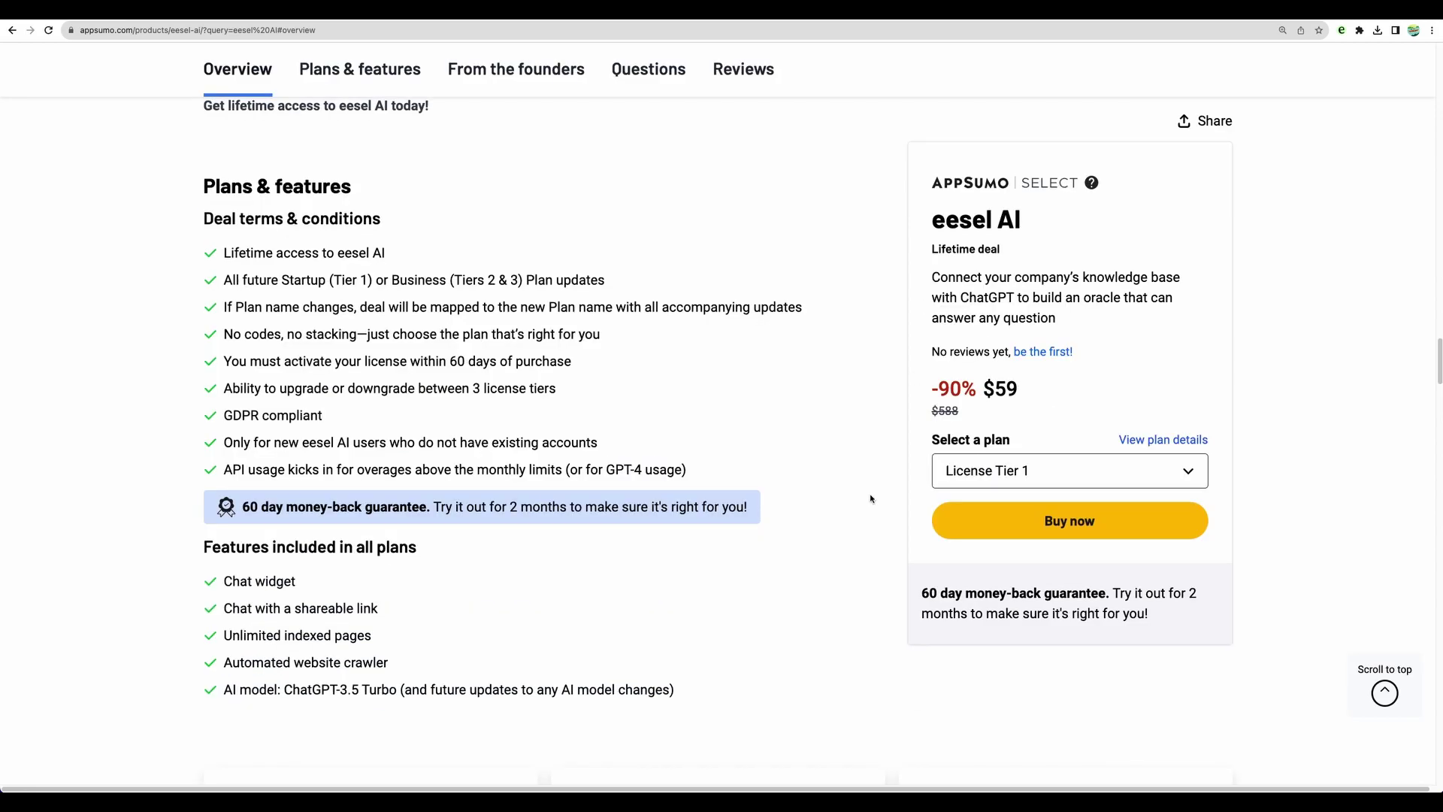
{"action": "scroll", "coordinate": [827, 451], "scroll_direction": "down", "scroll_amount": 8}
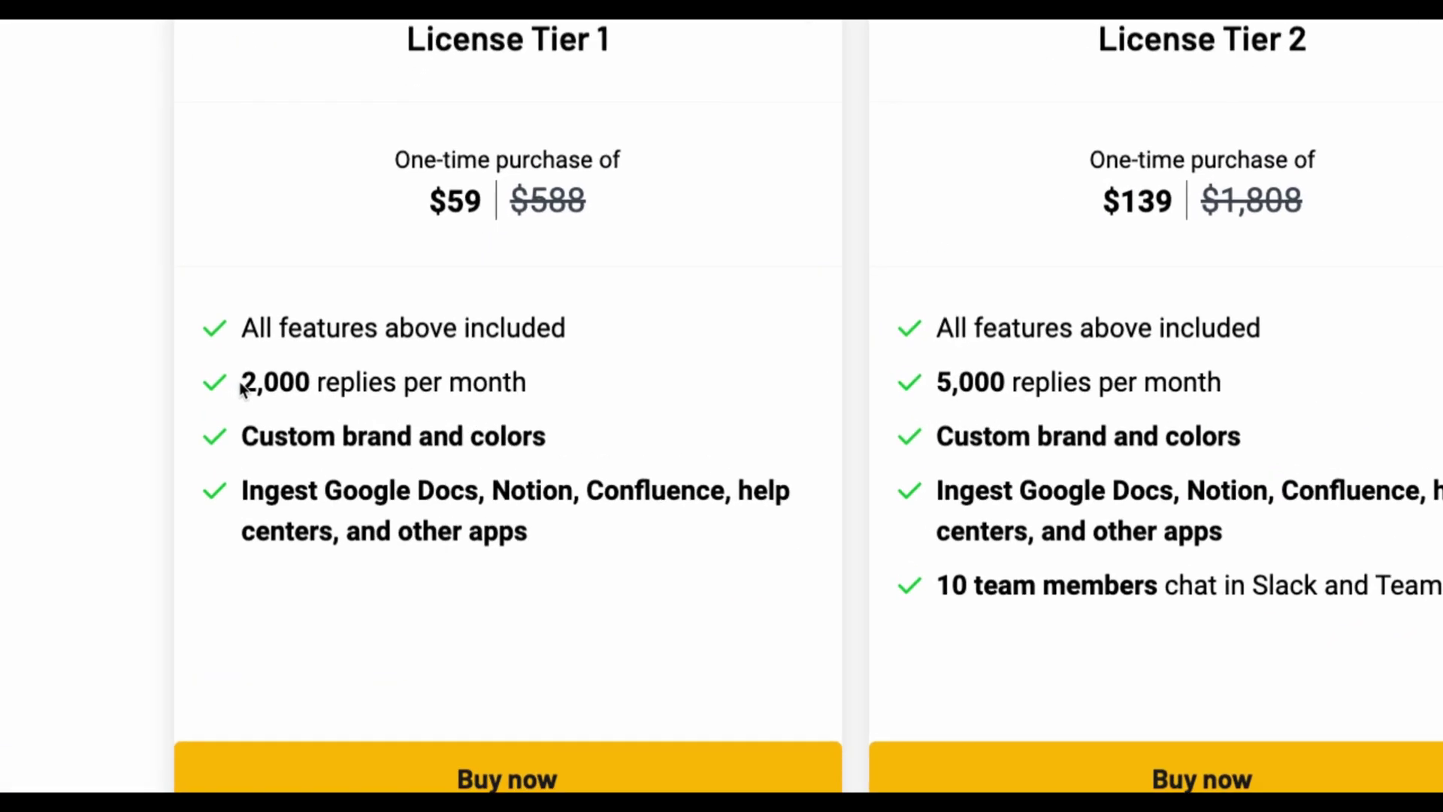
{"action": "left_click_drag", "start_coordinate": [239, 384], "coordinate": [545, 392]}
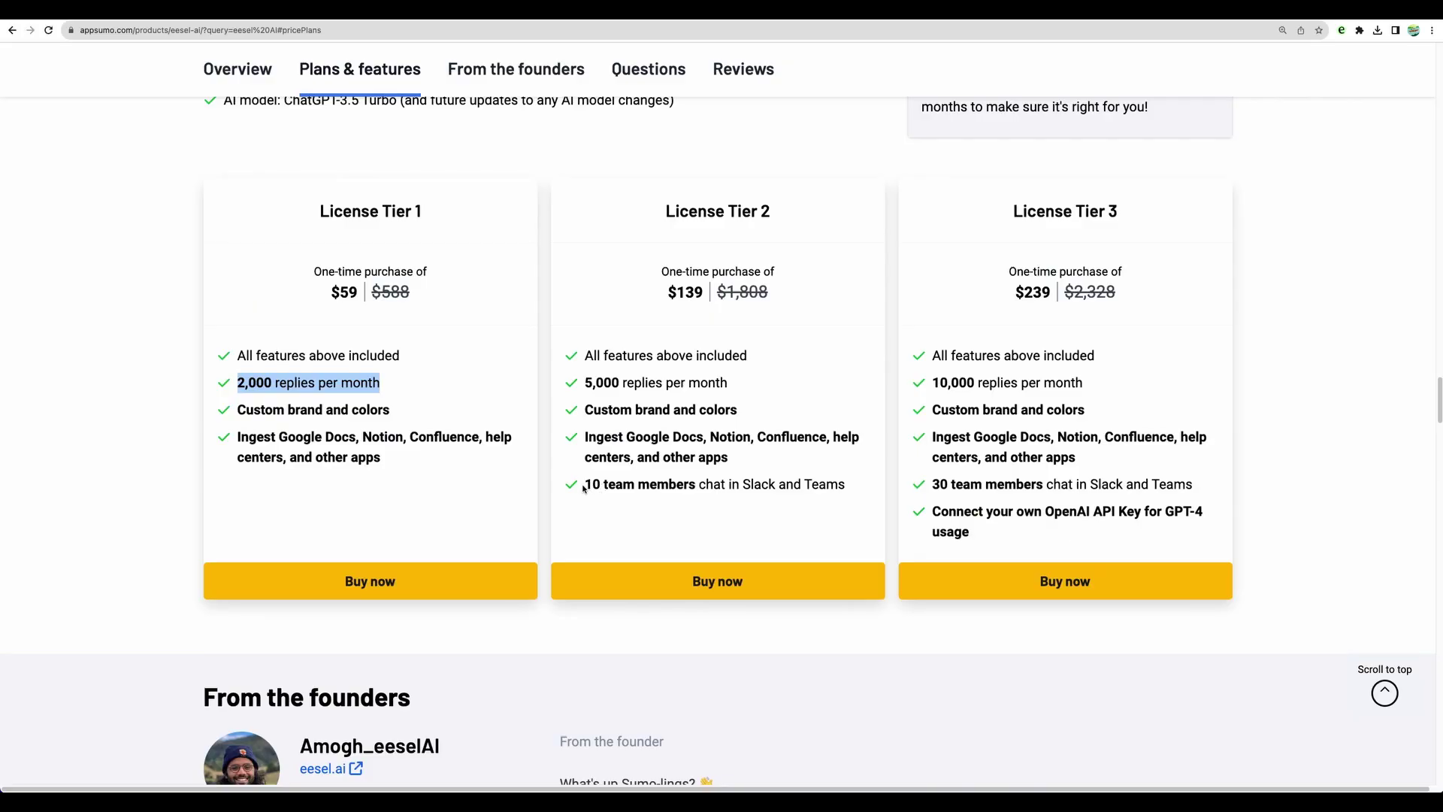
{"action": "left_click", "coordinate": [934, 590]}
{"action": "left_click_drag", "start_coordinate": [584, 487], "coordinate": [863, 493]}
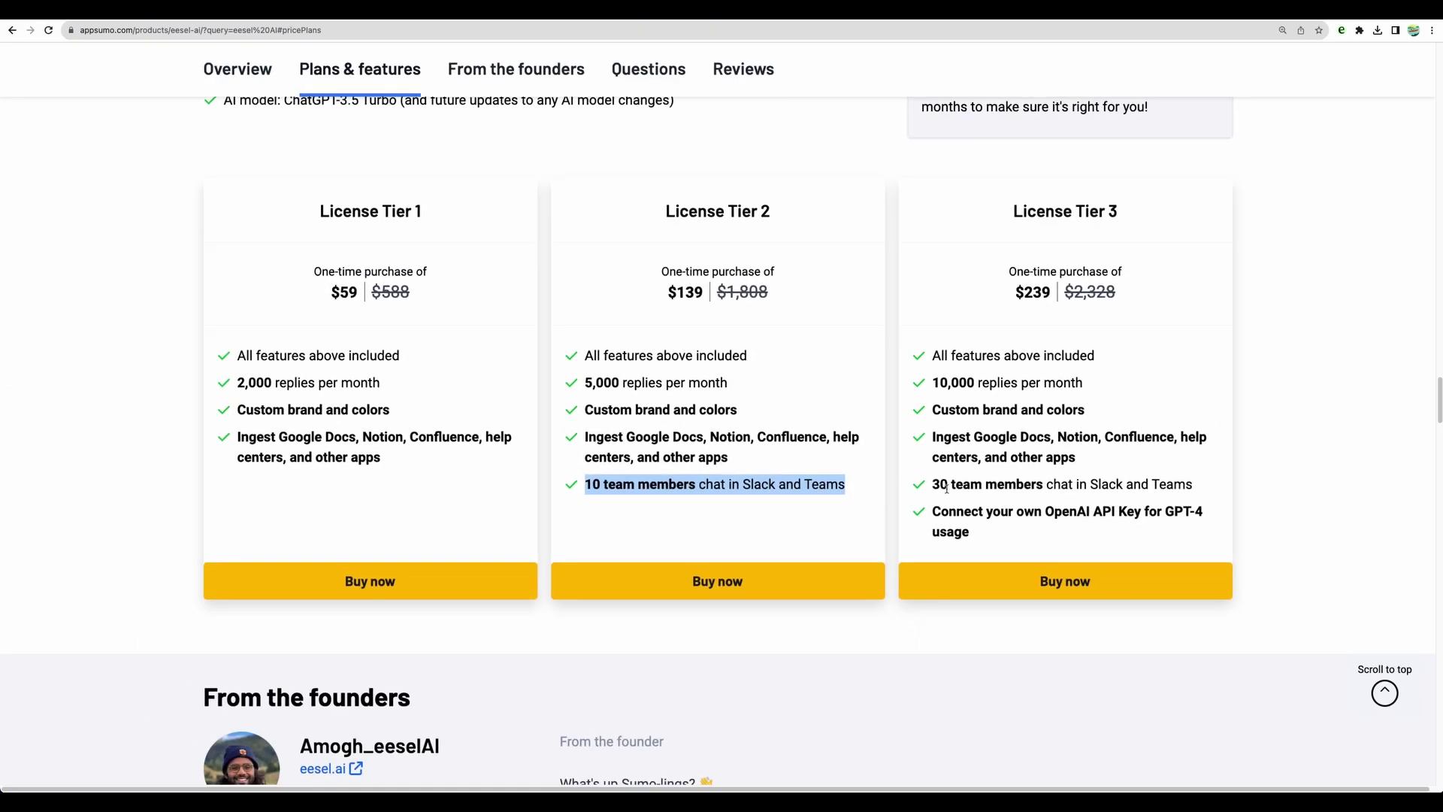
{"action": "triple_click", "coordinate": [1226, 484]}
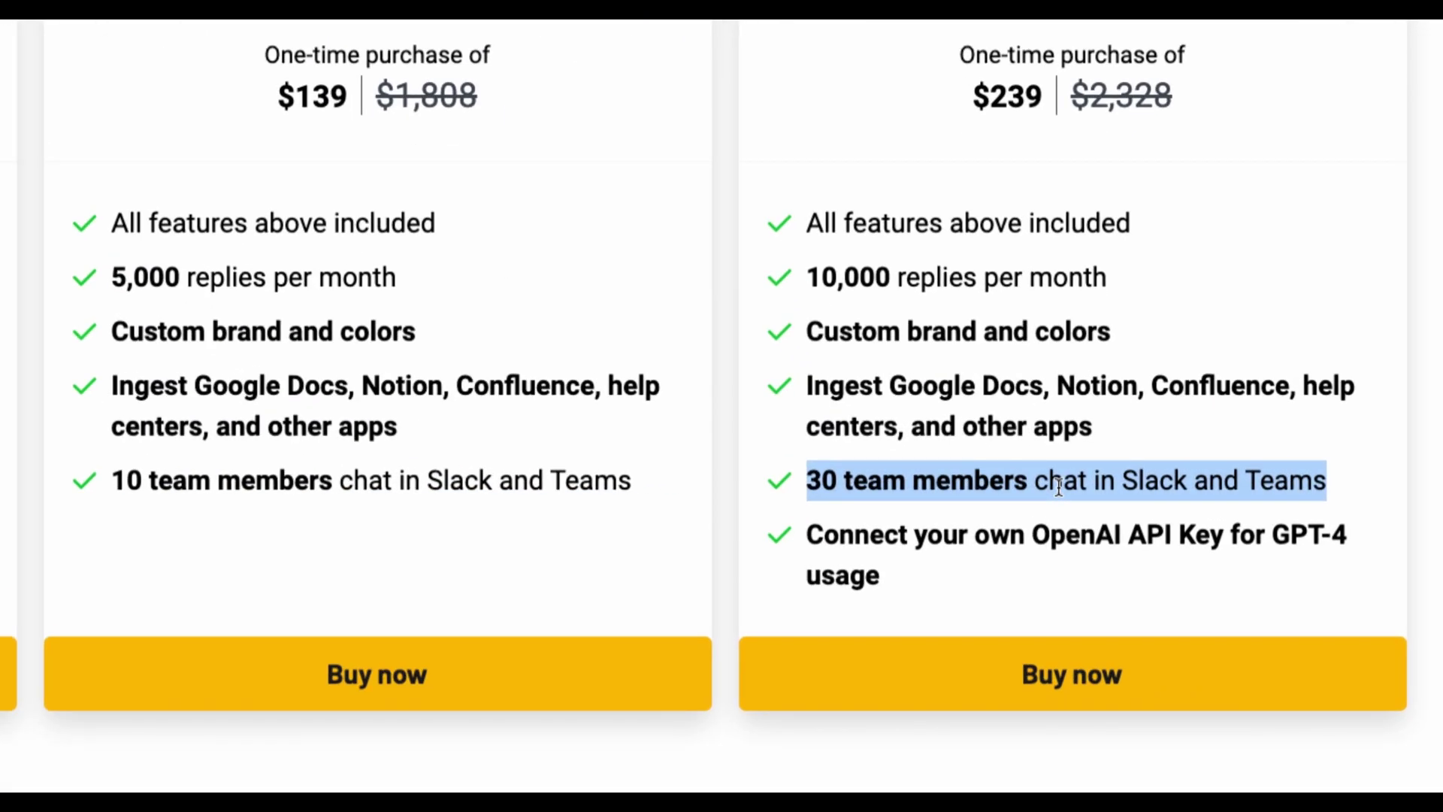
{"action": "left_click_drag", "start_coordinate": [809, 534], "coordinate": [891, 576]}
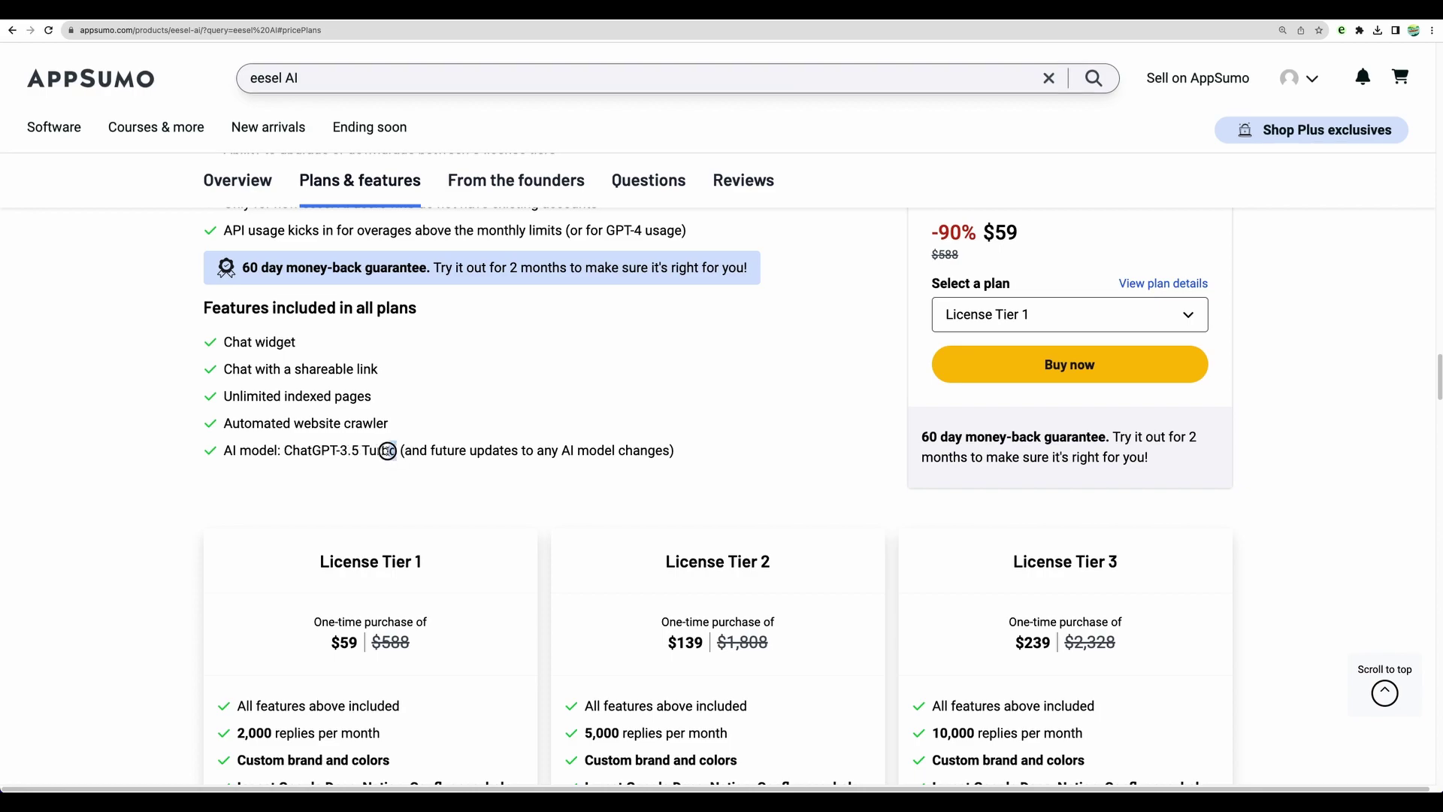
{"action": "left_click_drag", "start_coordinate": [397, 451], "coordinate": [285, 448]}
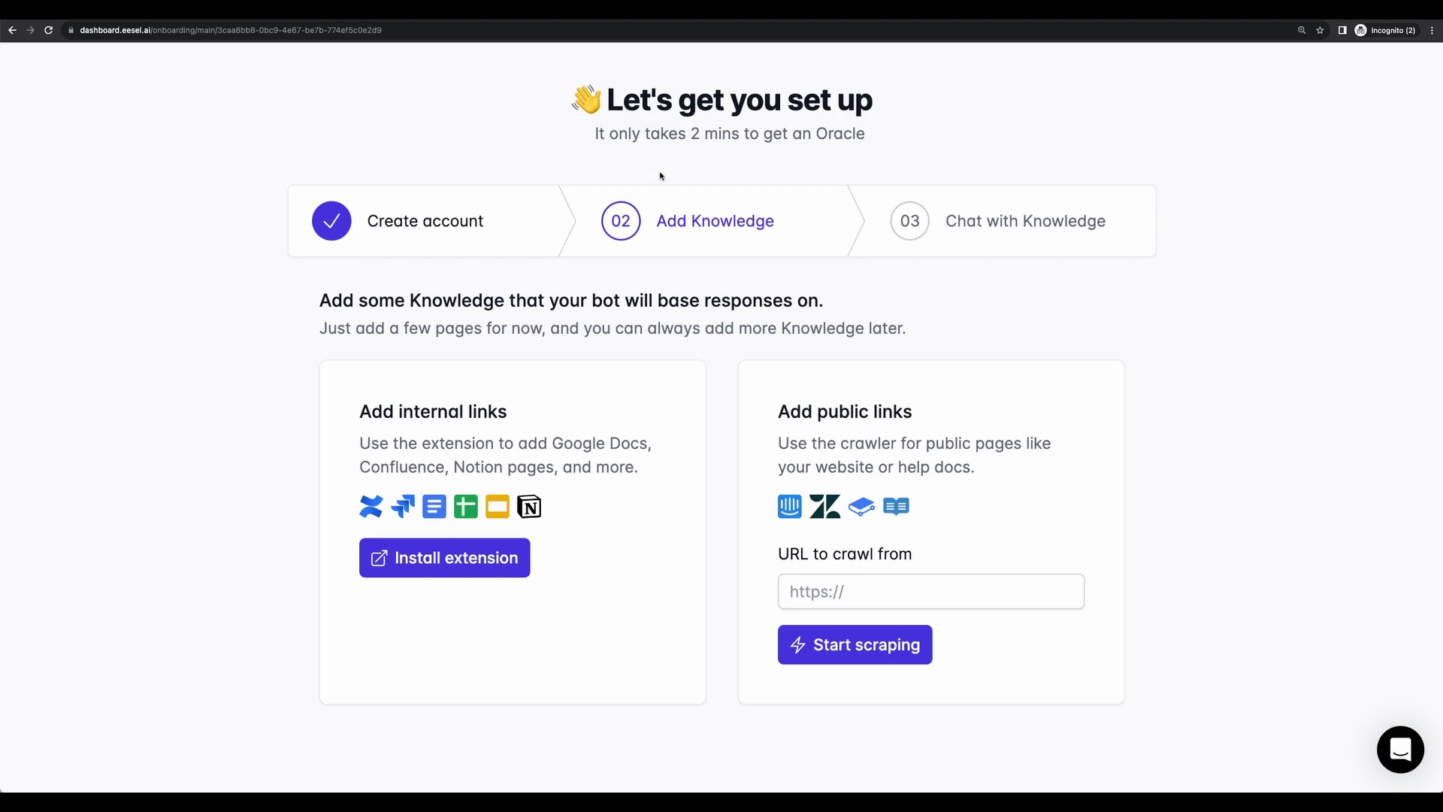
Step: Crawl the pasted Ryanair terms URL and type 'What is the baggage allowance per person?' in the chat
{"action": "left_click", "coordinate": [844, 592]}
{"action": "key", "text": "ctrl+v"}
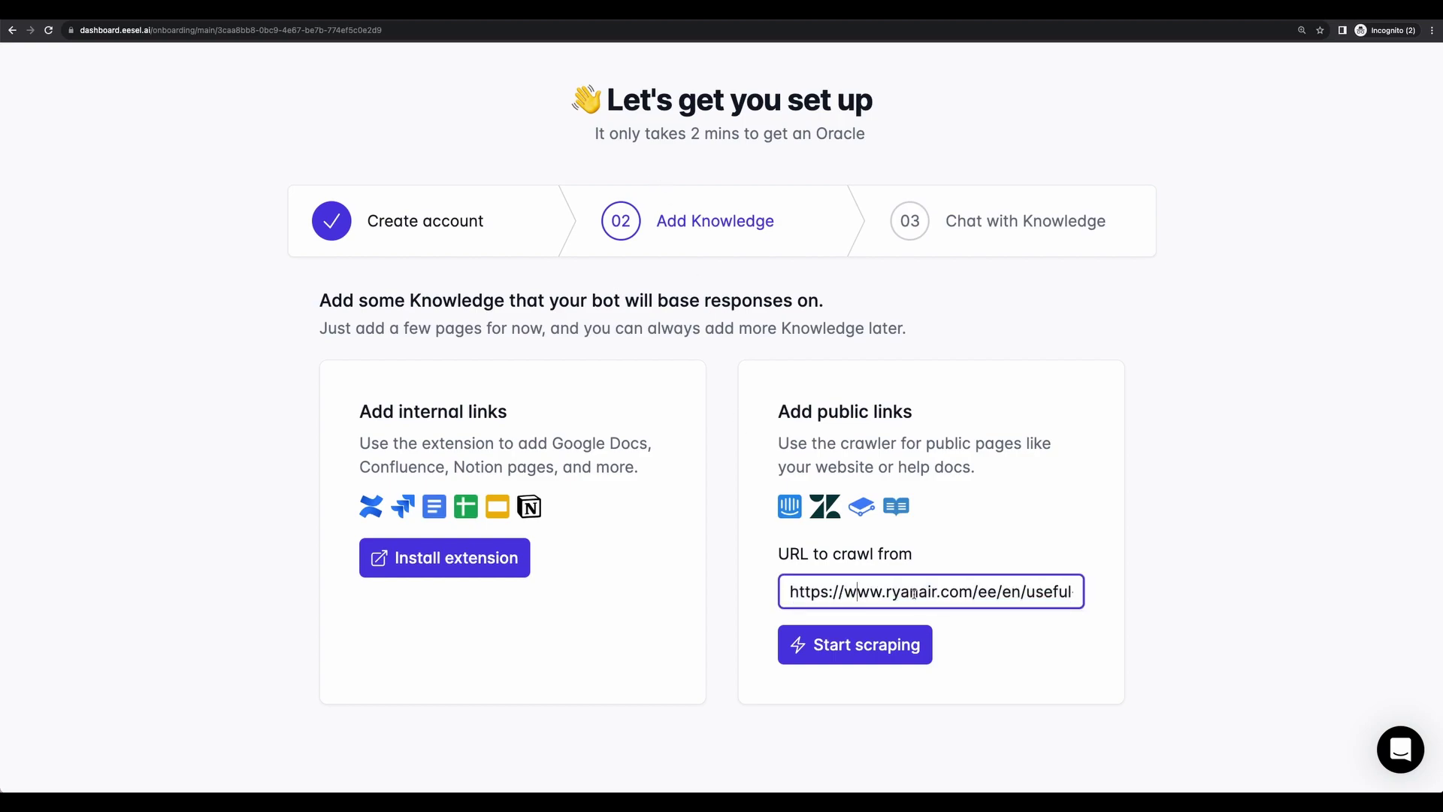
{"action": "left_click_drag", "start_coordinate": [929, 592], "coordinate": [1093, 593]}
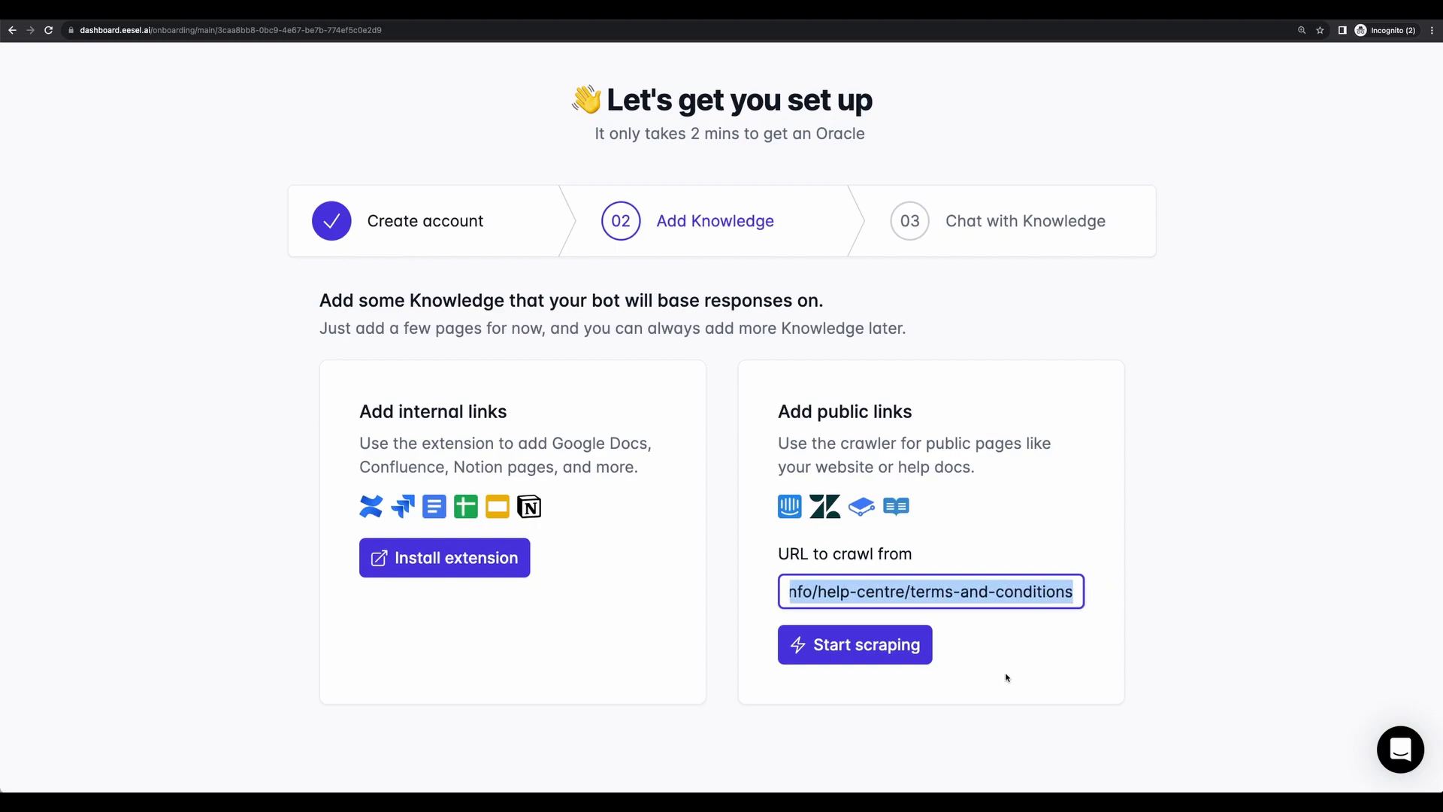
{"action": "left_click", "coordinate": [878, 654]}
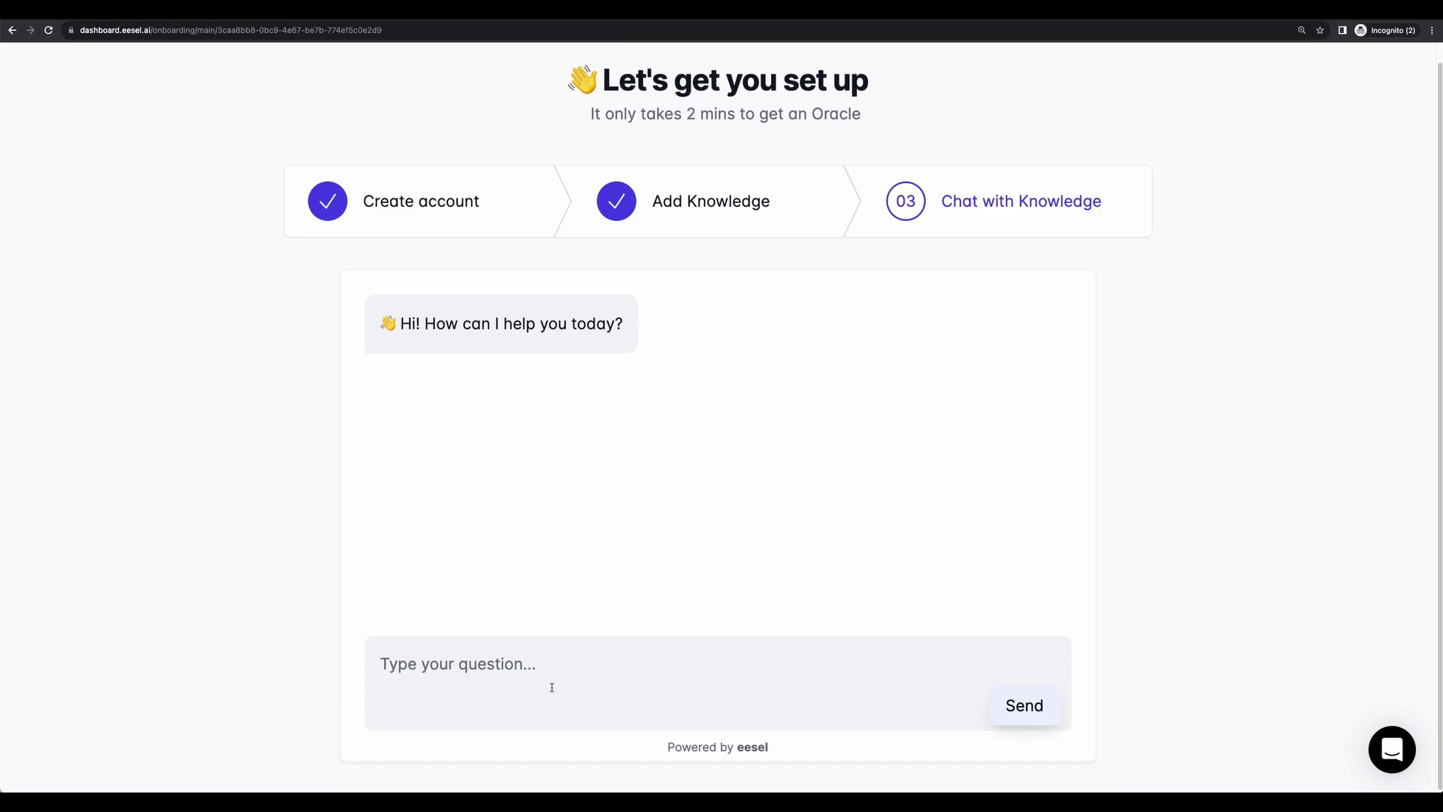
{"action": "type", "text": "What is the baggage allowance per person?"}
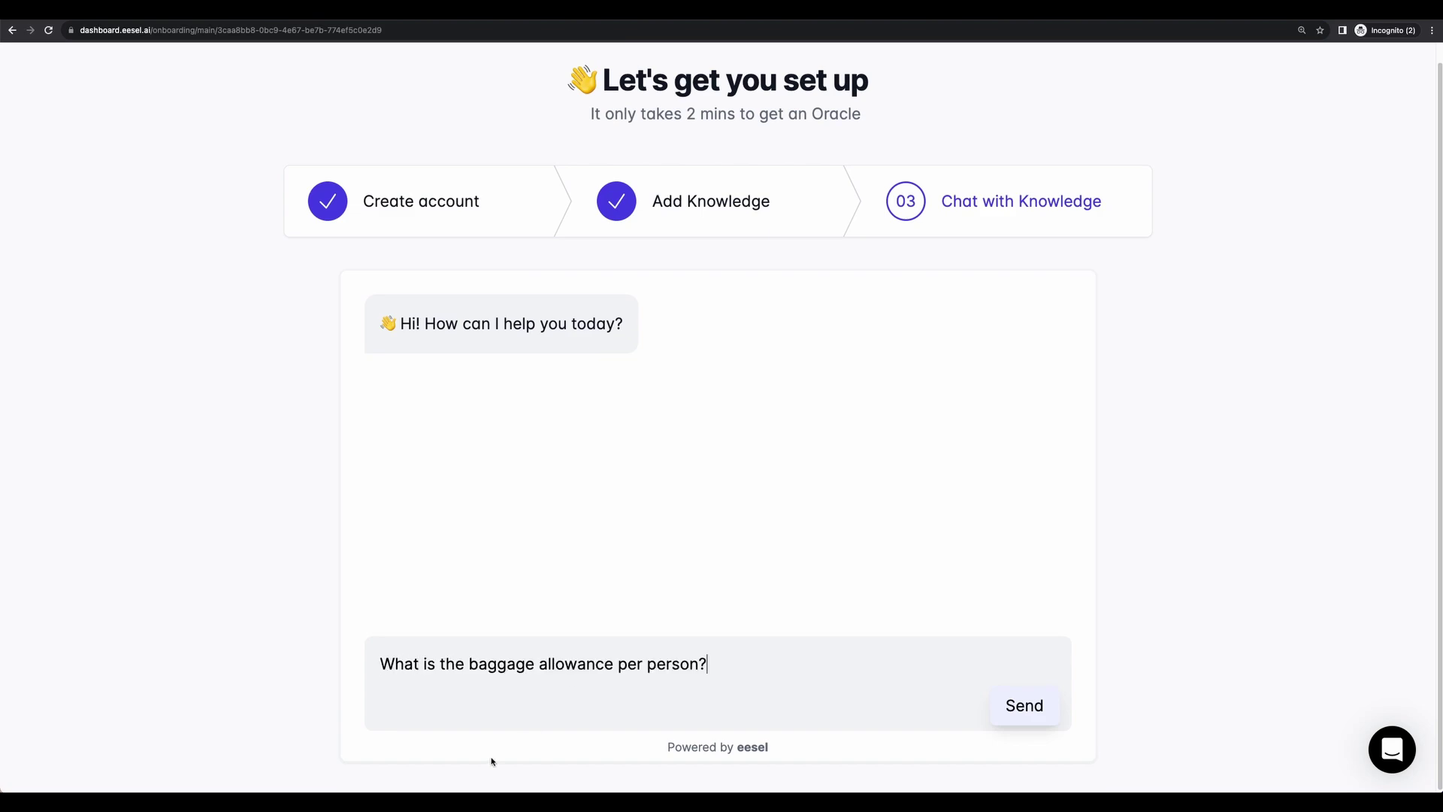
Step: Send the baggage allowance question and zoom out to read the bot's full answer
{"action": "left_click", "coordinate": [1015, 703]}
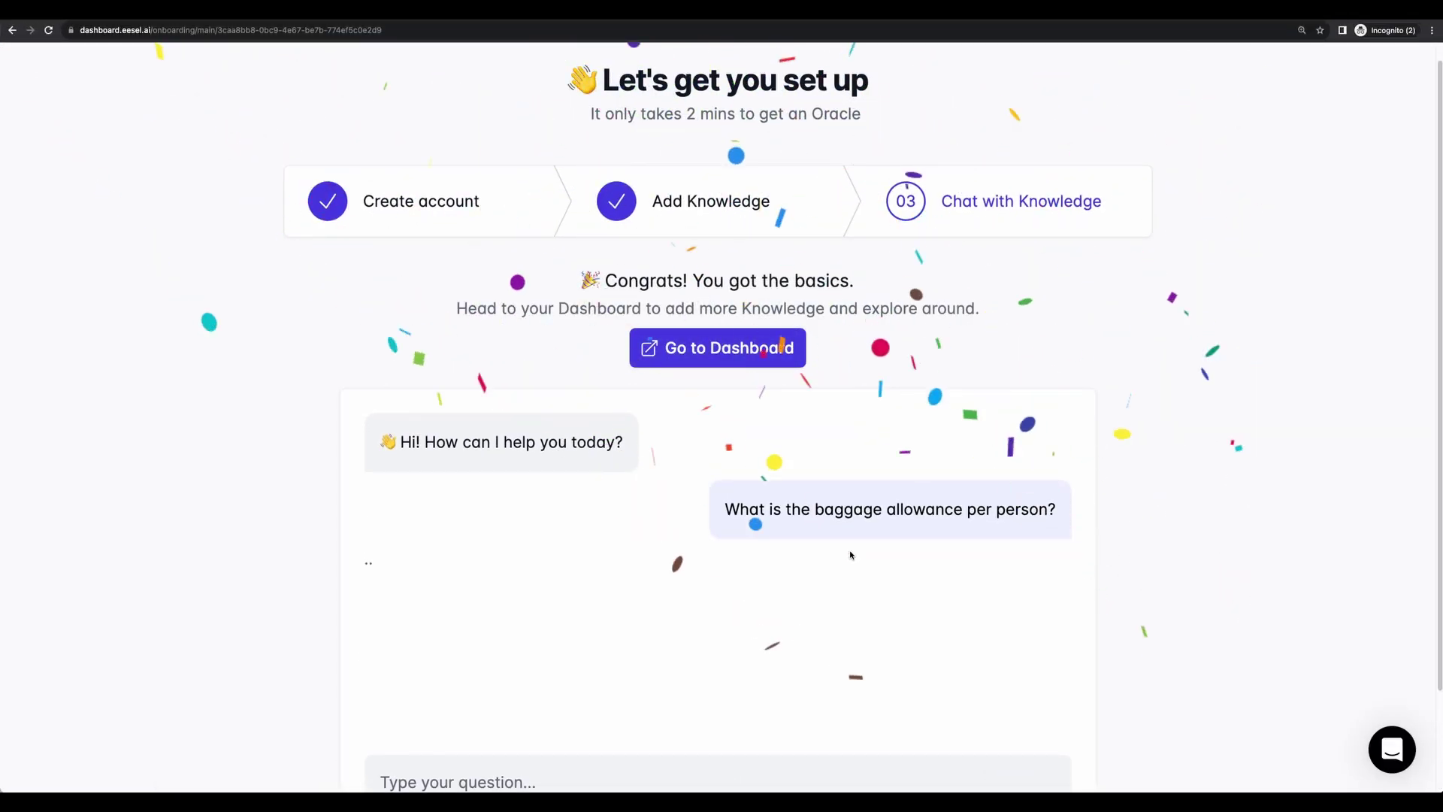
{"action": "scroll", "coordinate": [851, 554], "scroll_direction": "down", "scroll_amount": 2}
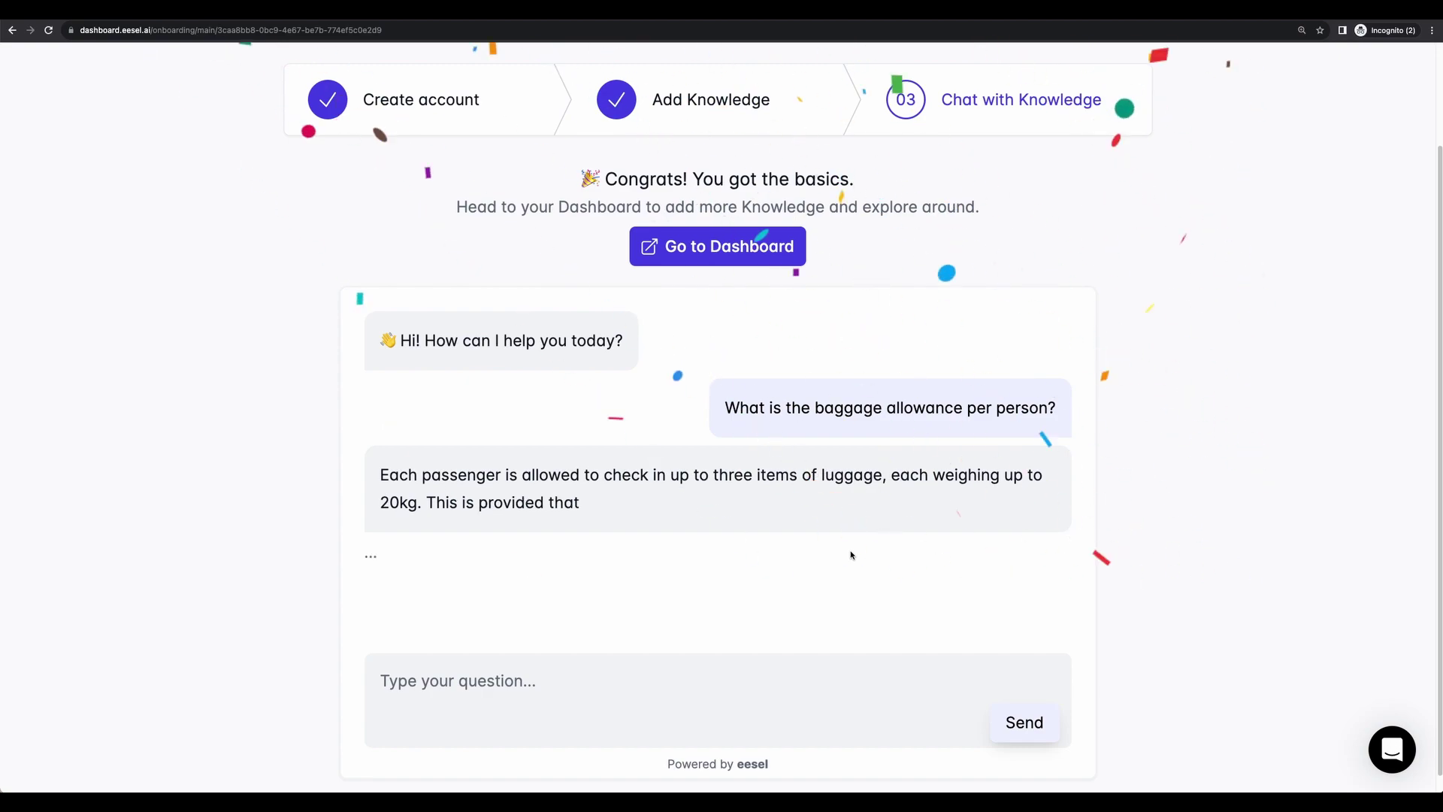
{"action": "key", "text": "ctrl+minus"}
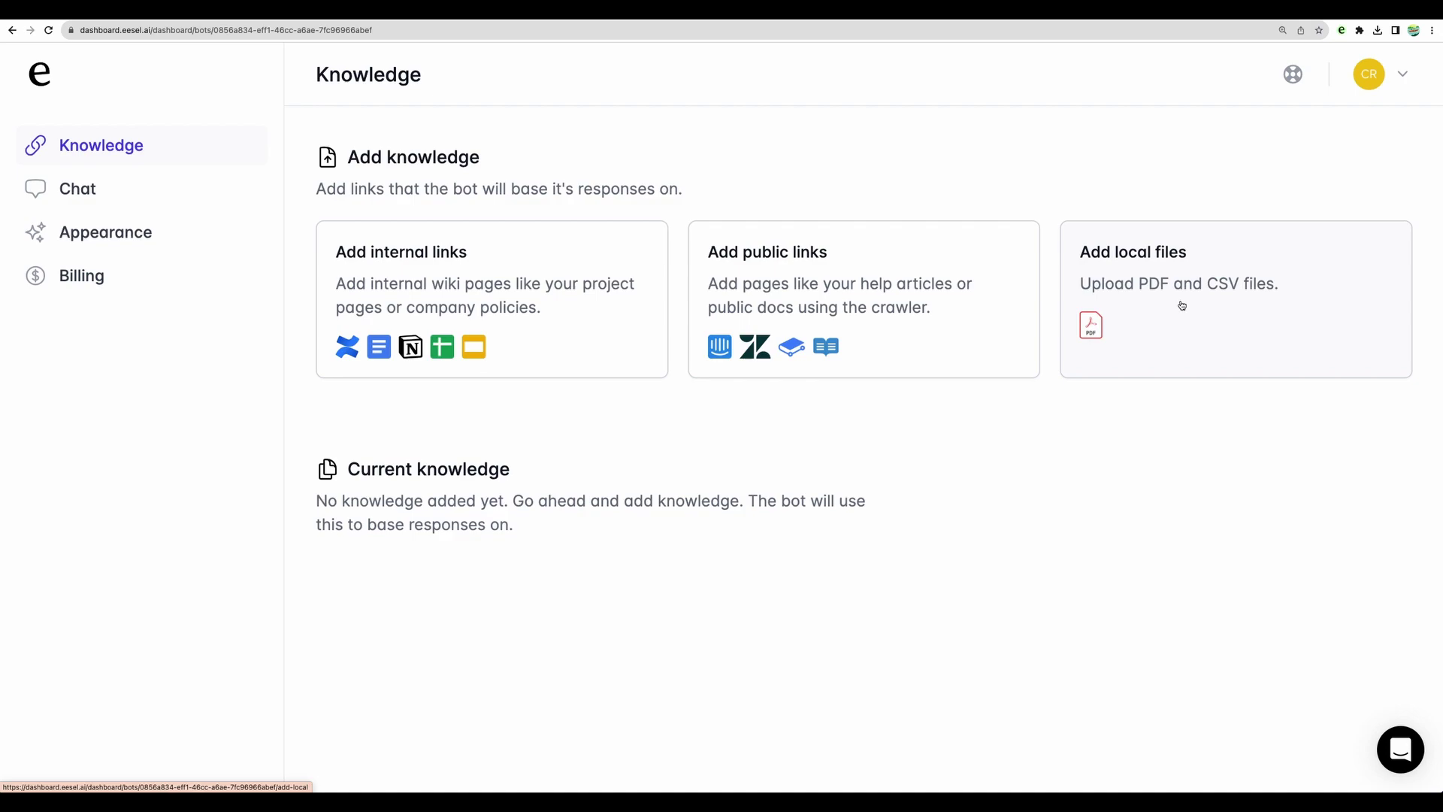
Step: Import the Ryanair general terms page through the eesel browser extension's Import current tab
{"action": "left_click", "coordinate": [922, 166]}
{"action": "key", "text": "ctrl+Tab"}
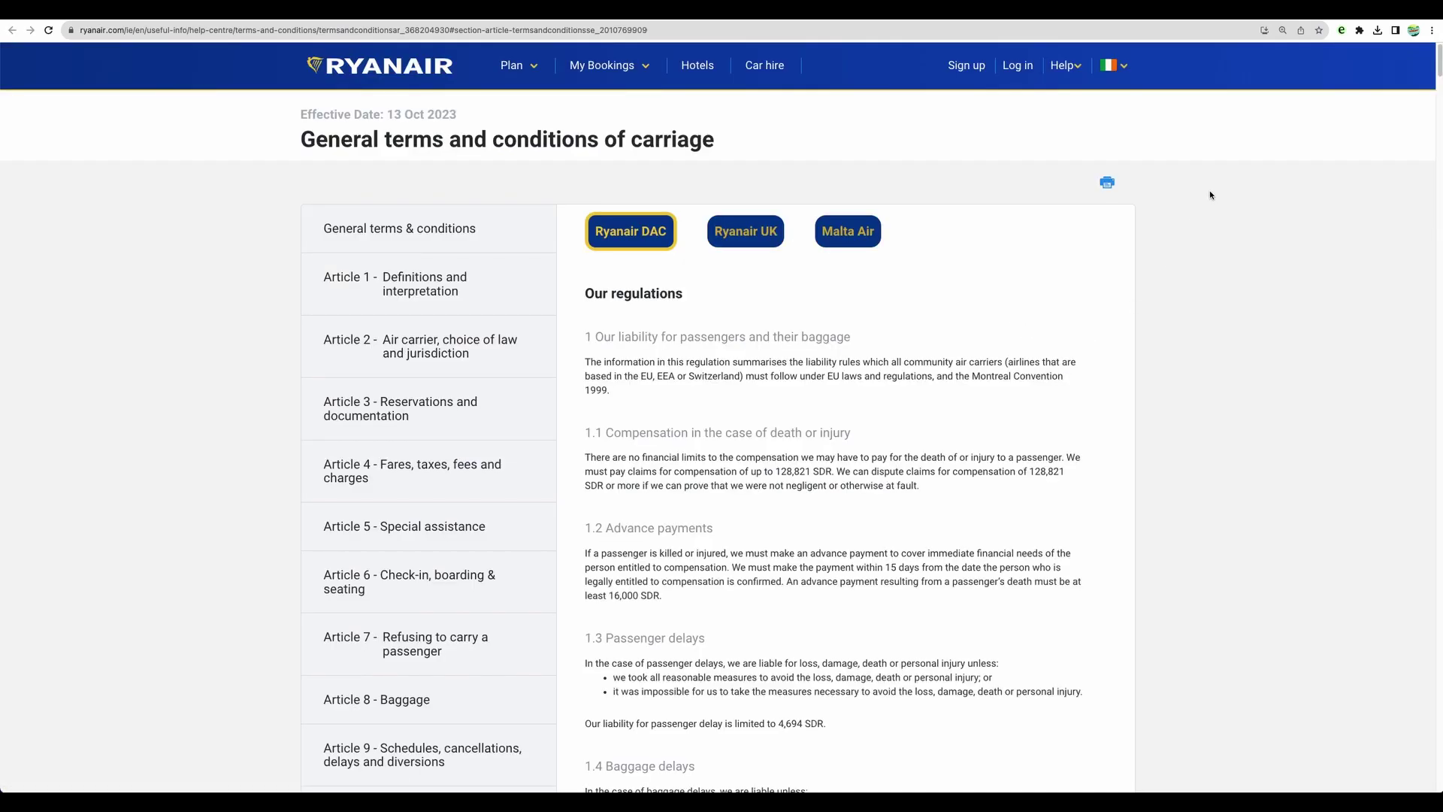
{"action": "left_click", "coordinate": [1342, 30]}
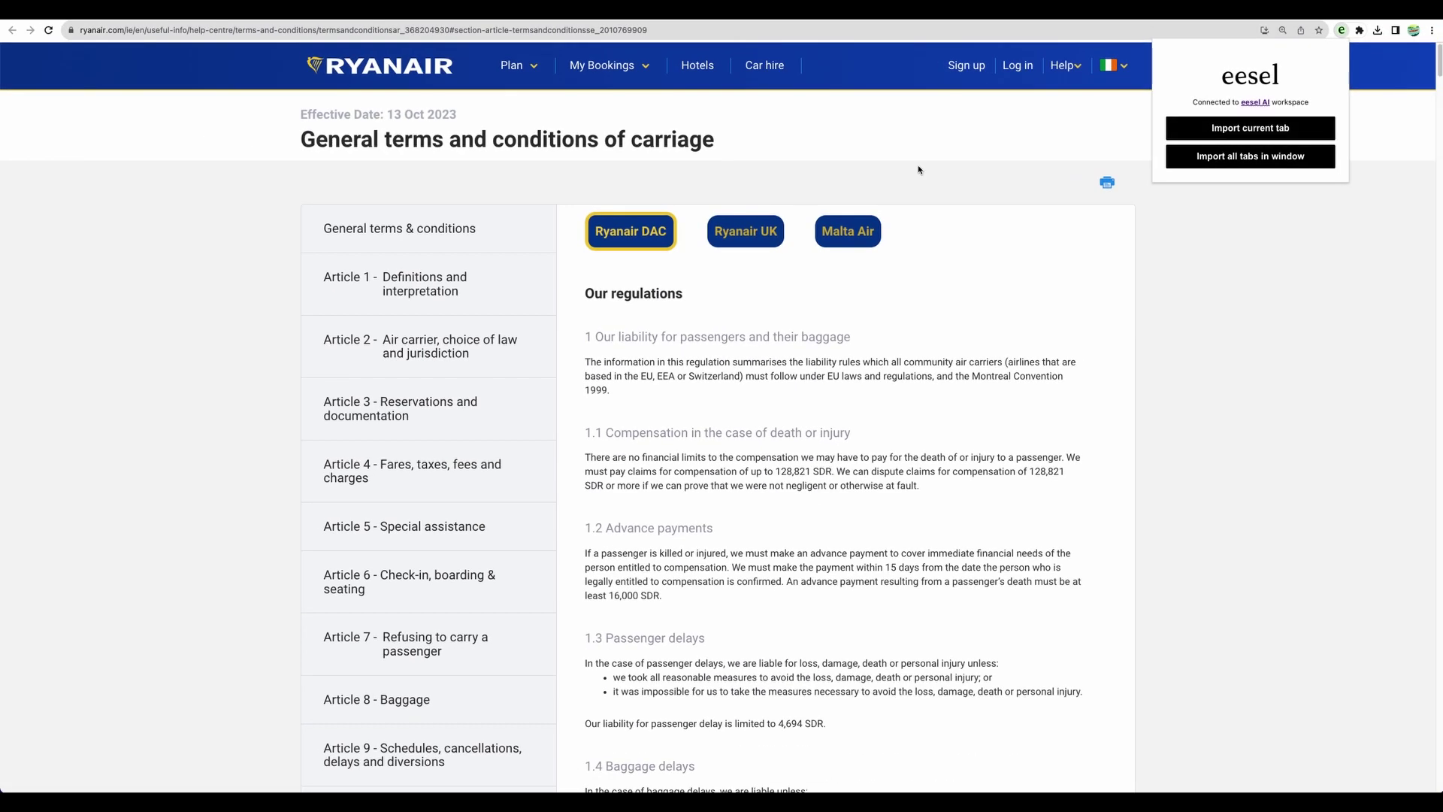
{"action": "left_click", "coordinate": [1270, 133]}
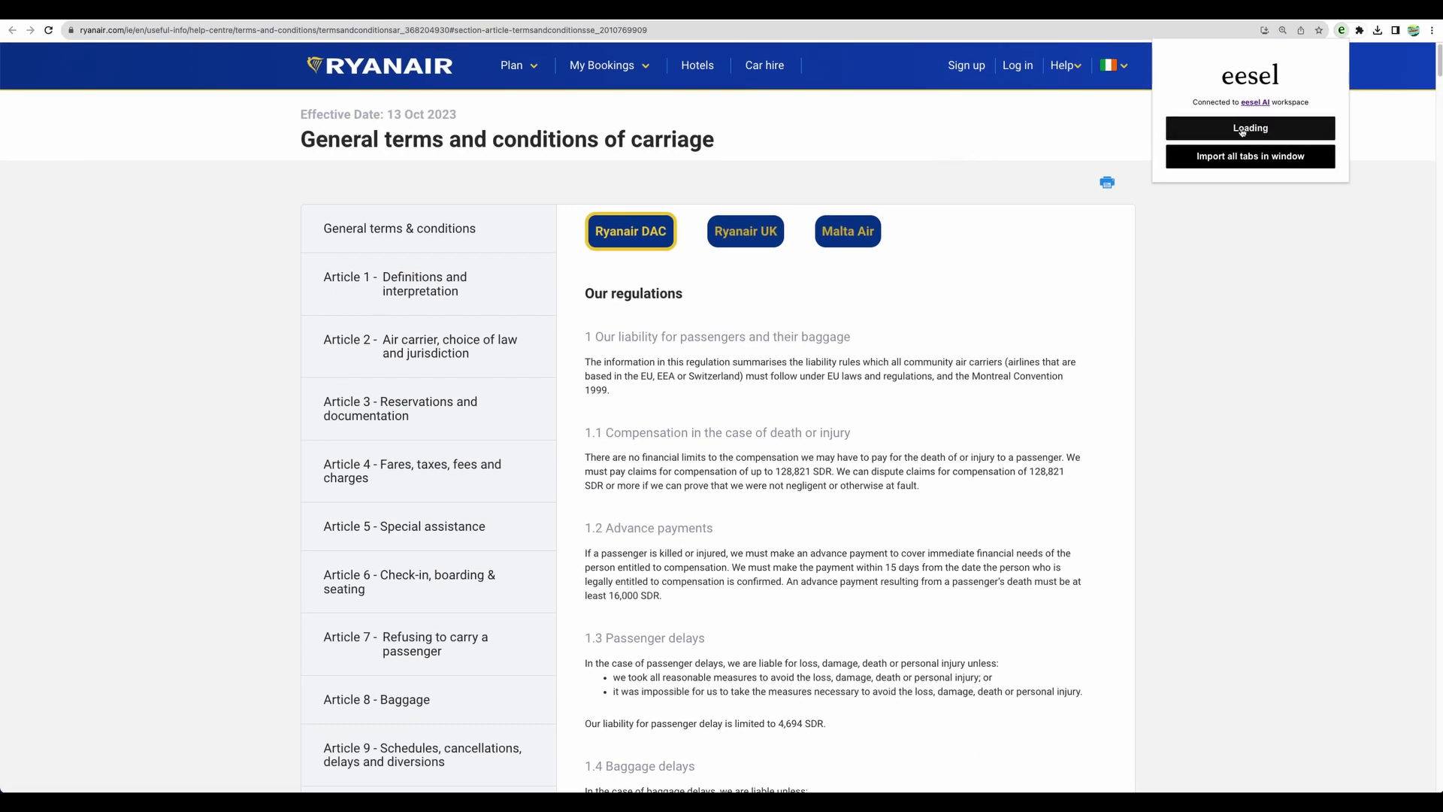
{"action": "left_click", "coordinate": [732, 89]}
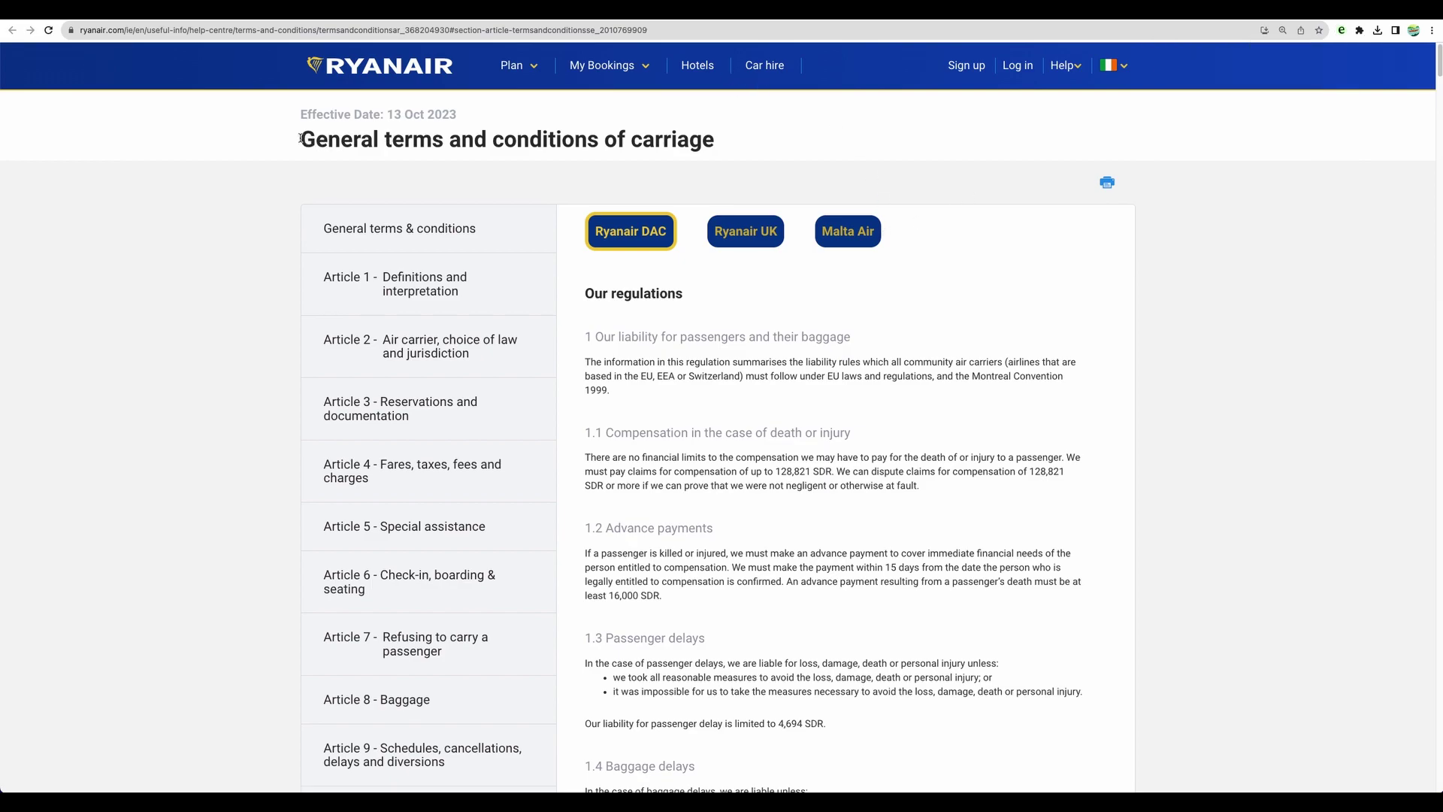
{"action": "left_click_drag", "start_coordinate": [301, 139], "coordinate": [737, 139]}
{"action": "left_click", "coordinate": [726, 148]}
{"action": "key", "text": "ctrl+Tab"}
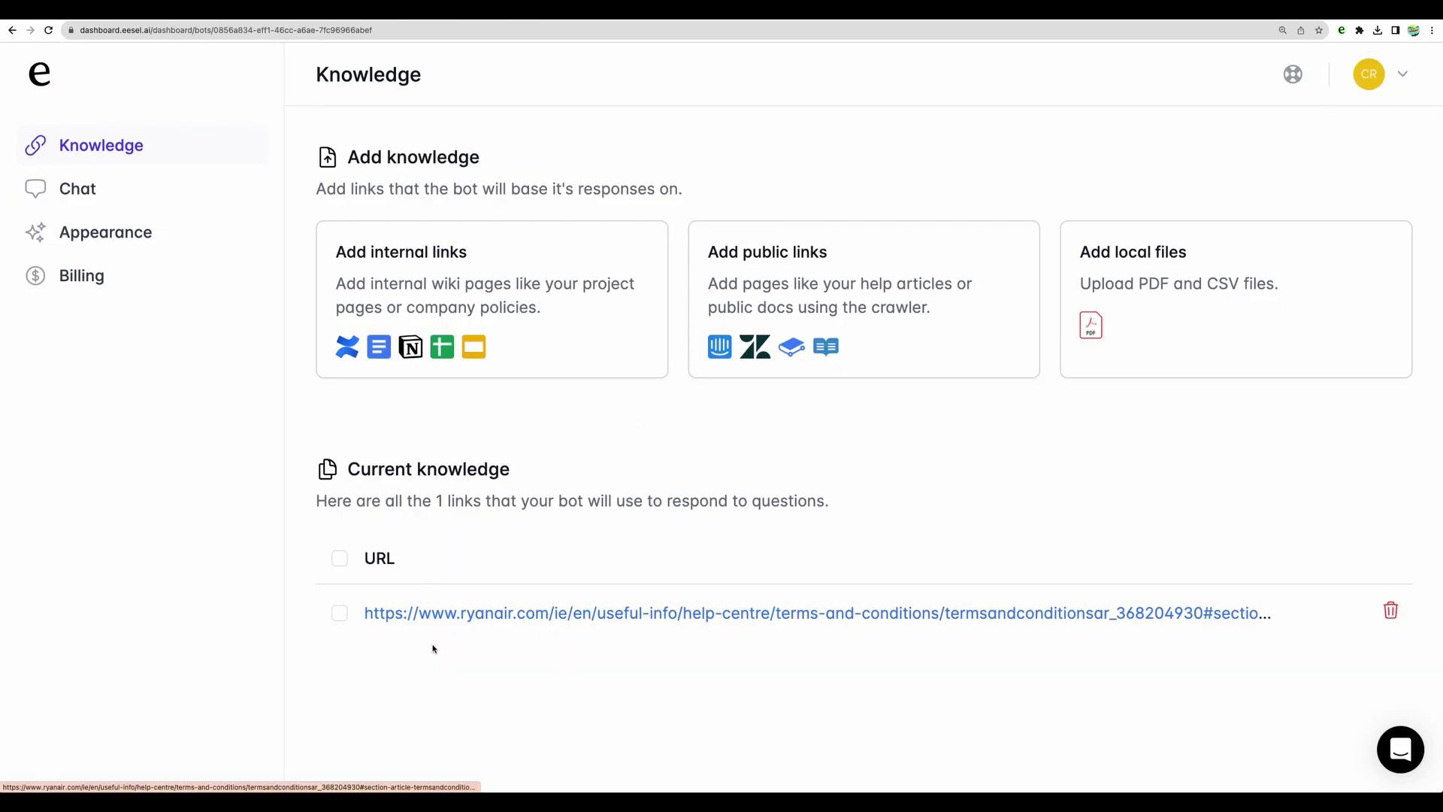
Step: In the Chat playground, send the bot the question about changing a Flexi Plus fare booking
{"action": "left_click_drag", "start_coordinate": [442, 650], "coordinate": [442, 591]}
{"action": "left_click", "coordinate": [446, 591]}
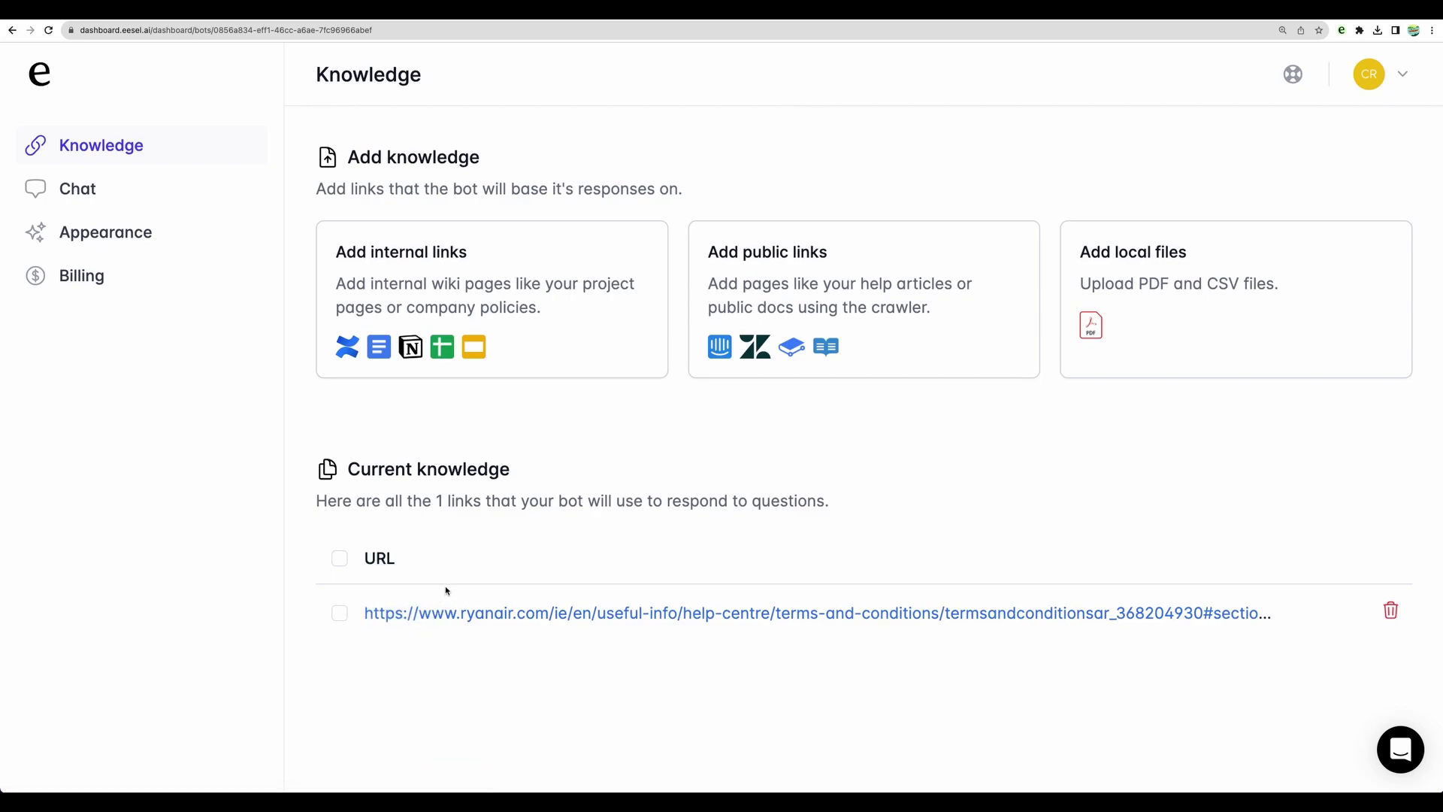
{"action": "left_click", "coordinate": [121, 200]}
{"action": "type", "text": "can you change your booking with Flexi Plus fare?"}
{"action": "left_click_drag", "start_coordinate": [366, 655], "coordinate": [693, 655]}
{"action": "left_click", "coordinate": [695, 655]}
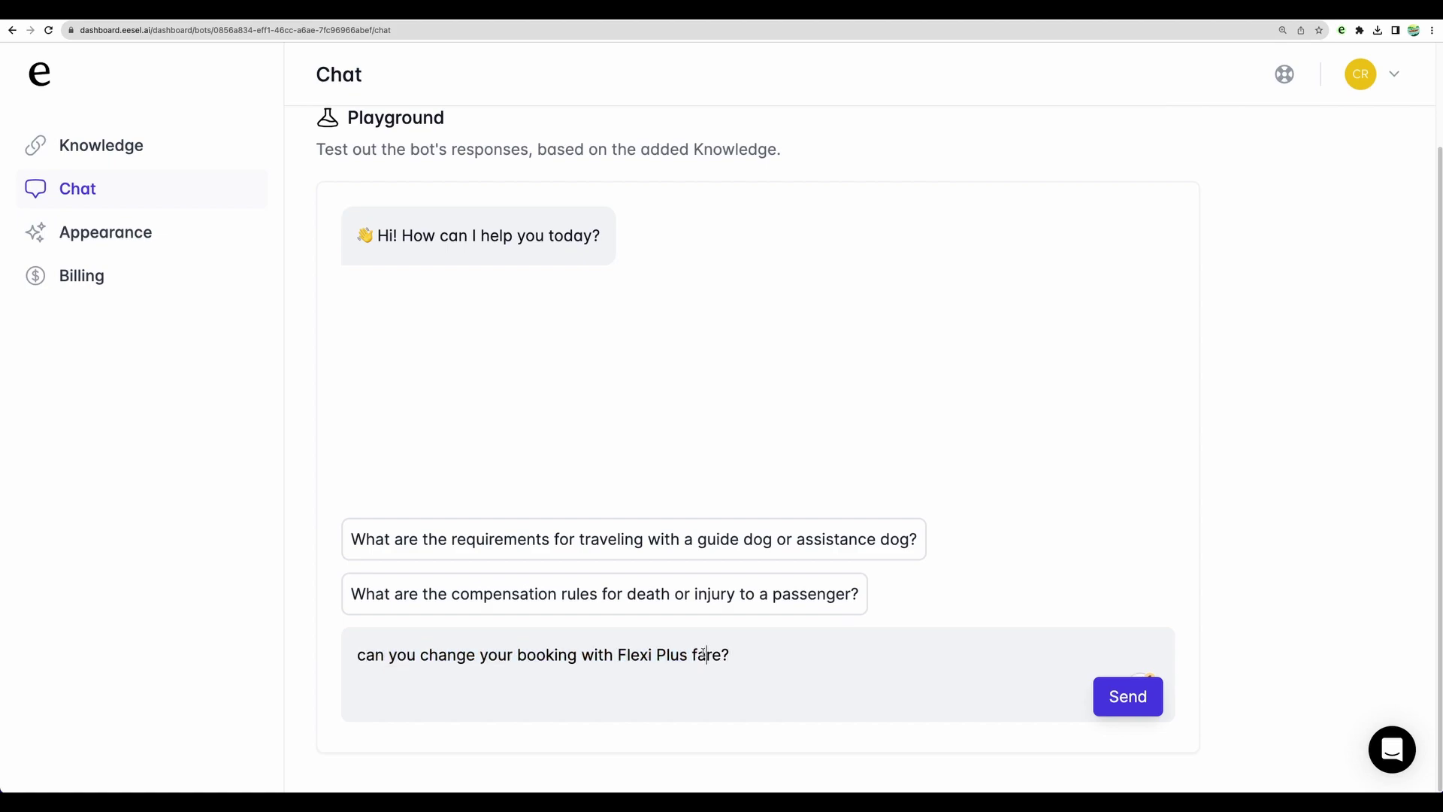
{"action": "left_click", "coordinate": [1136, 697]}
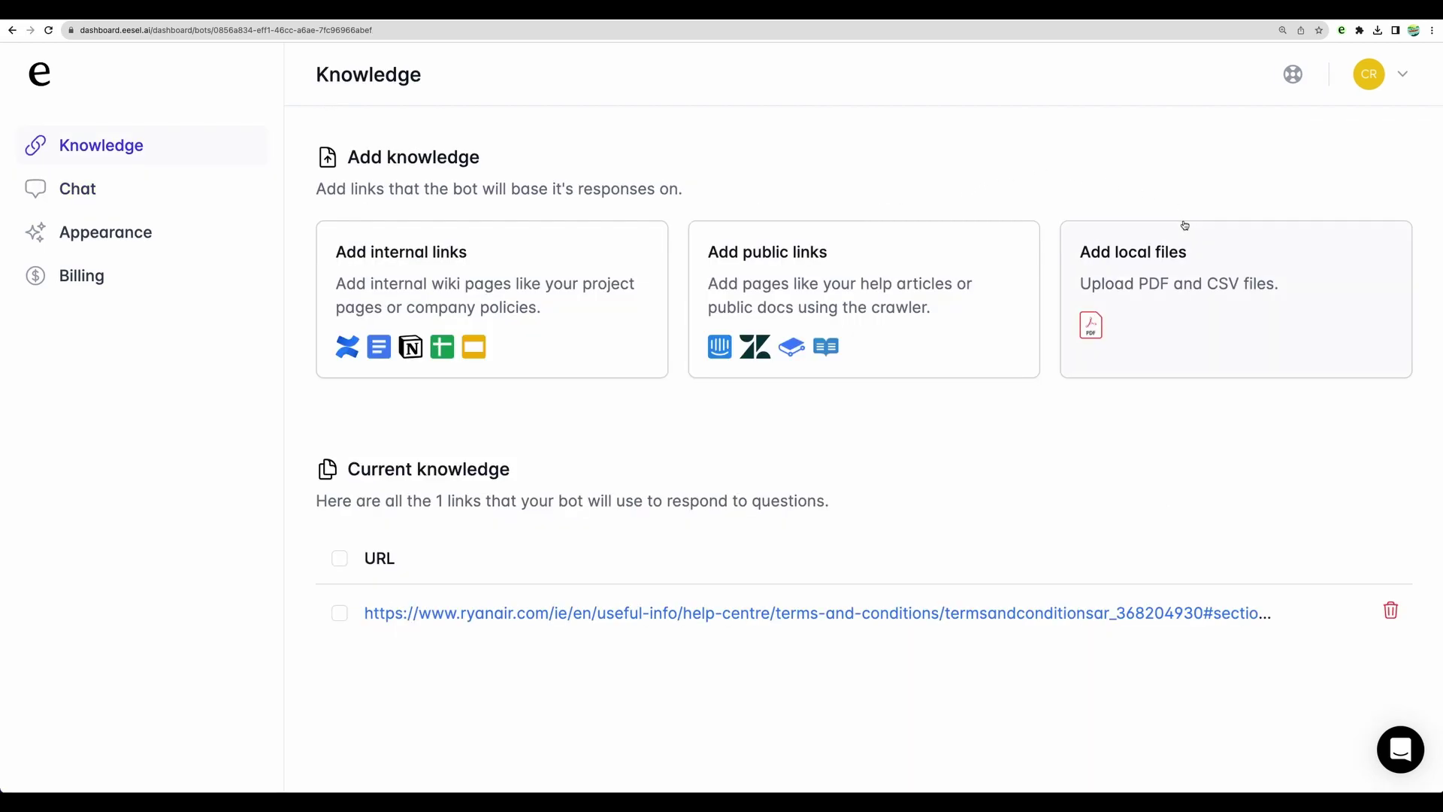
Step: Upload the PlusAirportline terms PDF as local knowledge and open it from Current knowledge
{"action": "left_click", "coordinate": [1136, 296]}
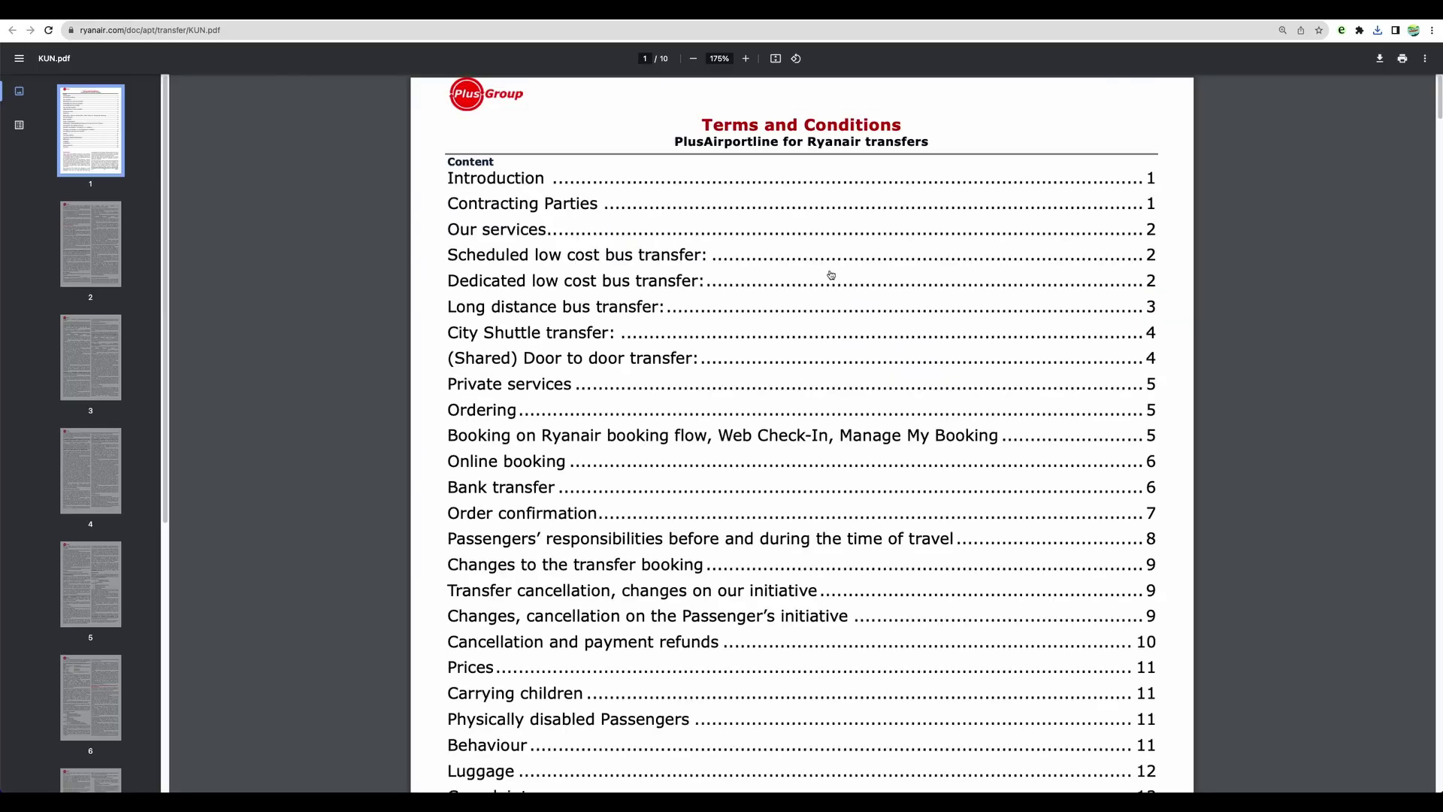
{"action": "double_click", "coordinate": [748, 142]}
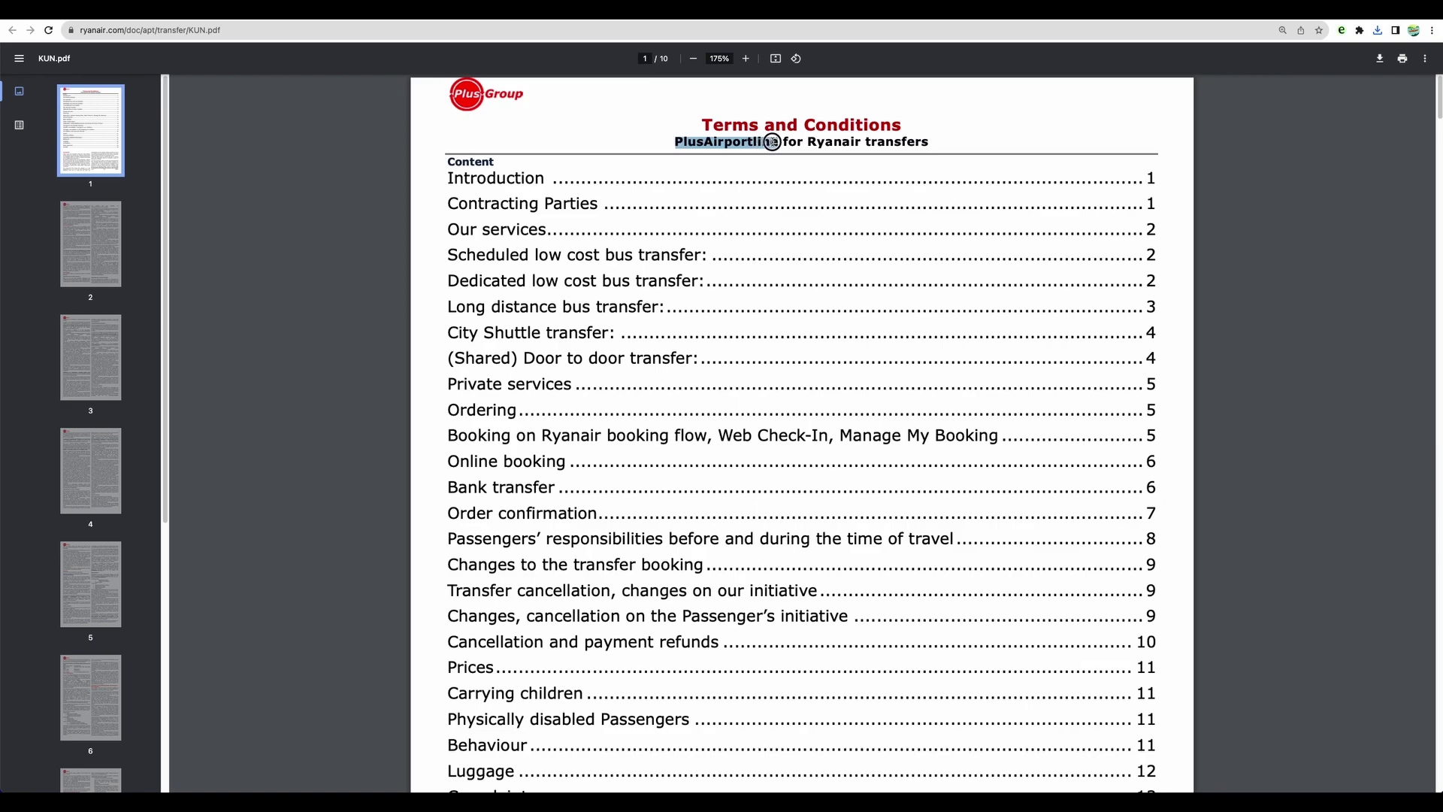
{"action": "left_click", "coordinate": [820, 331]}
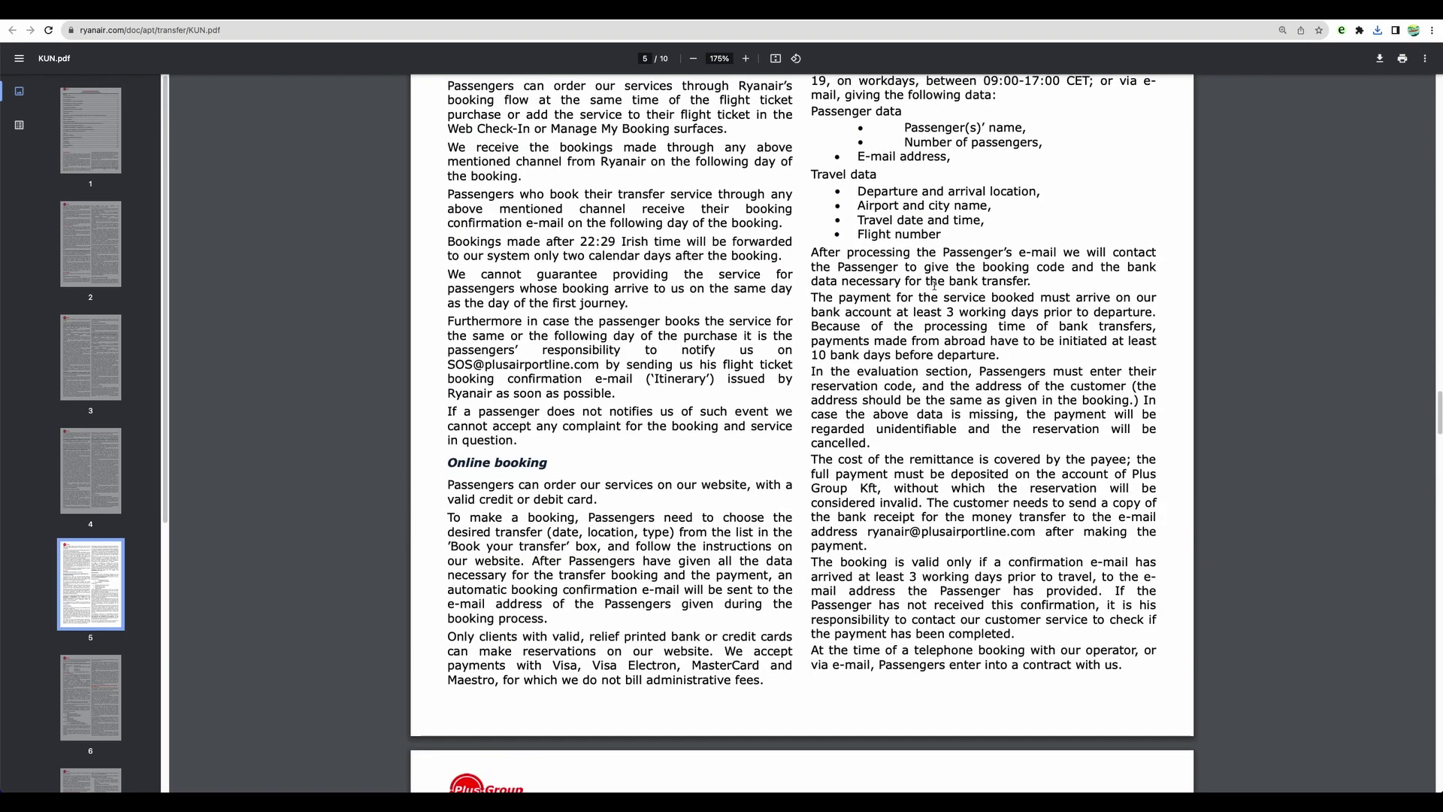
{"action": "scroll", "coordinate": [934, 285], "scroll_direction": "up", "scroll_amount": 3}
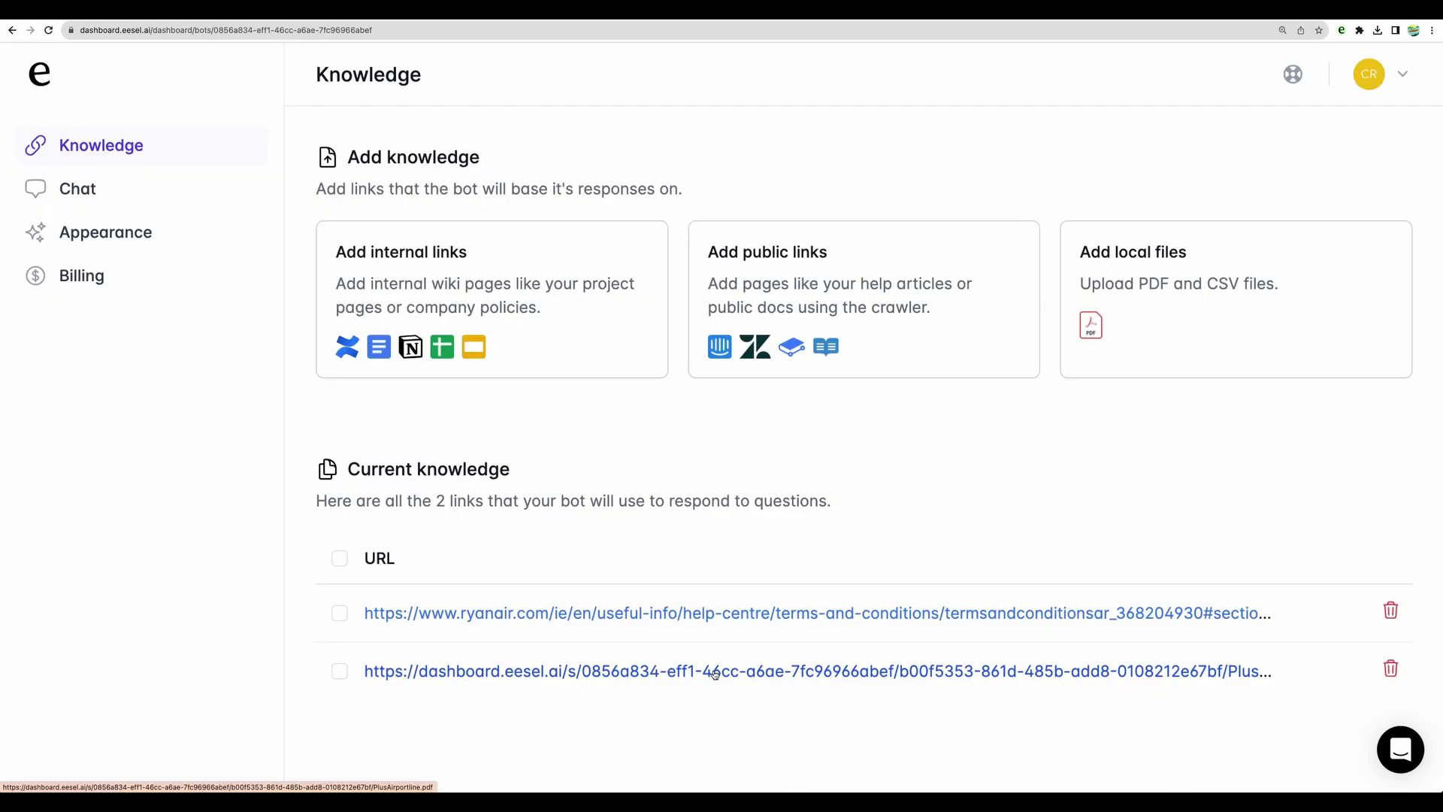
{"action": "left_click", "coordinate": [715, 677]}
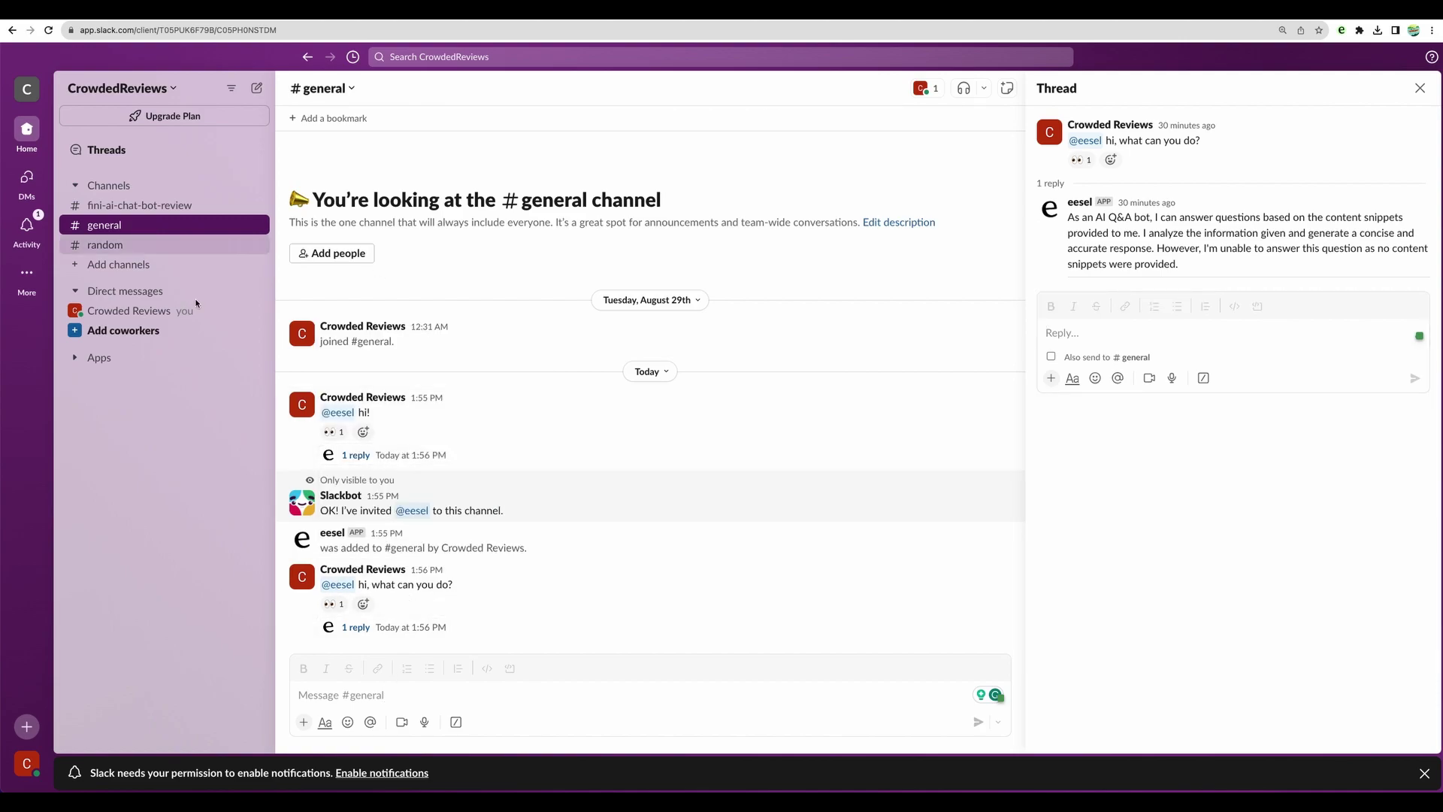
{"action": "type", "text": "@e"}
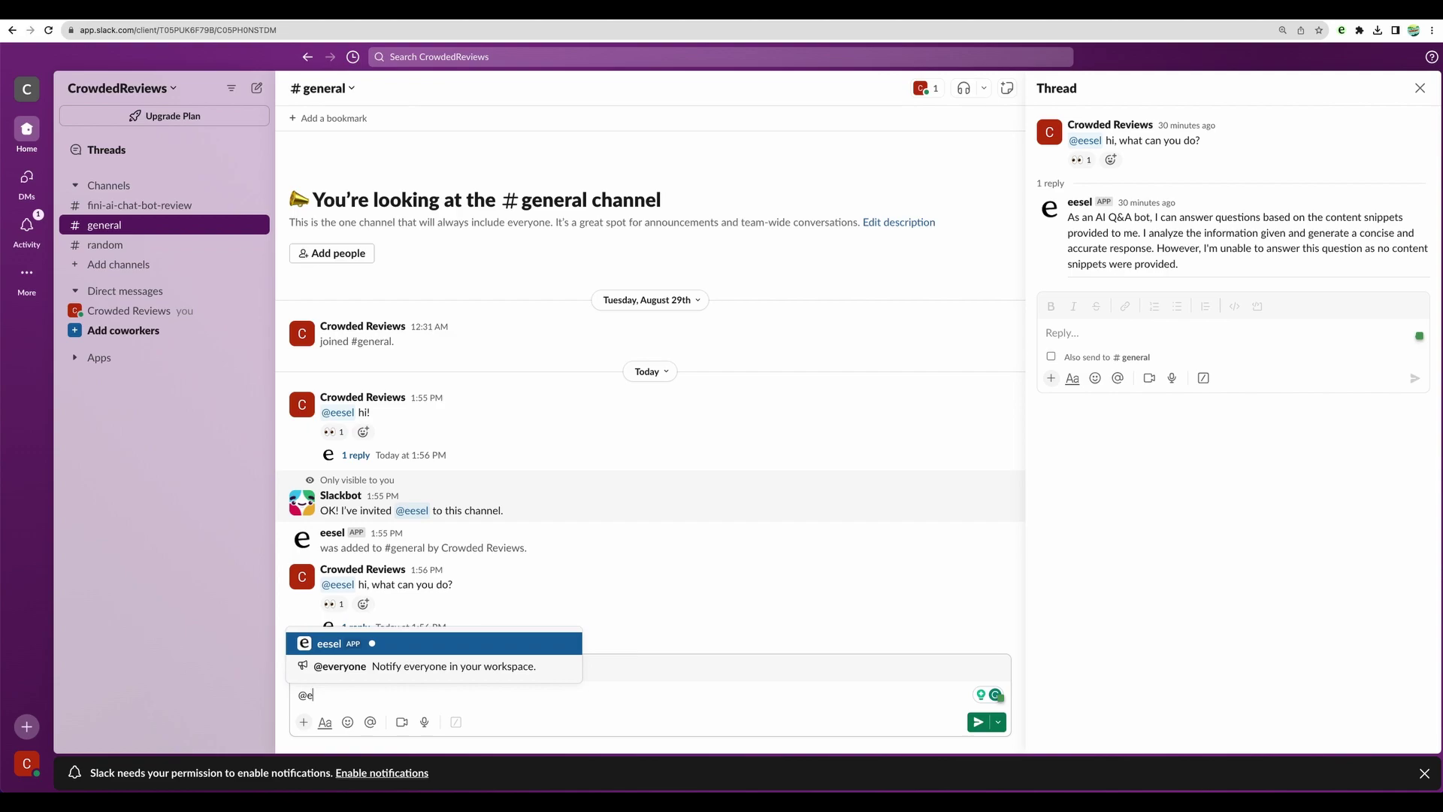
{"action": "left_click", "coordinate": [349, 638]}
{"action": "type", "text": "what is the PlusAirportline call center number and working hours?"}
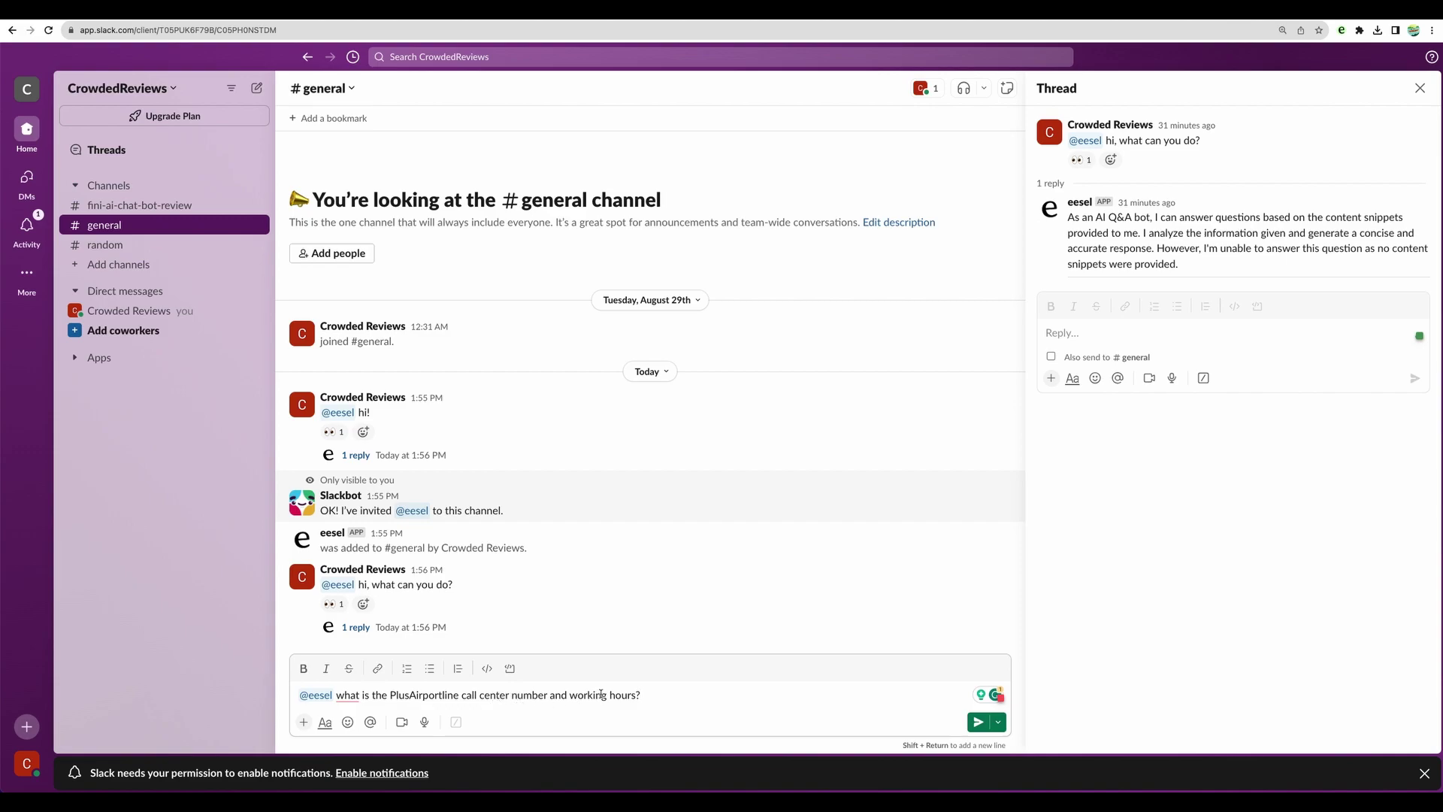
{"action": "key", "text": "Return"}
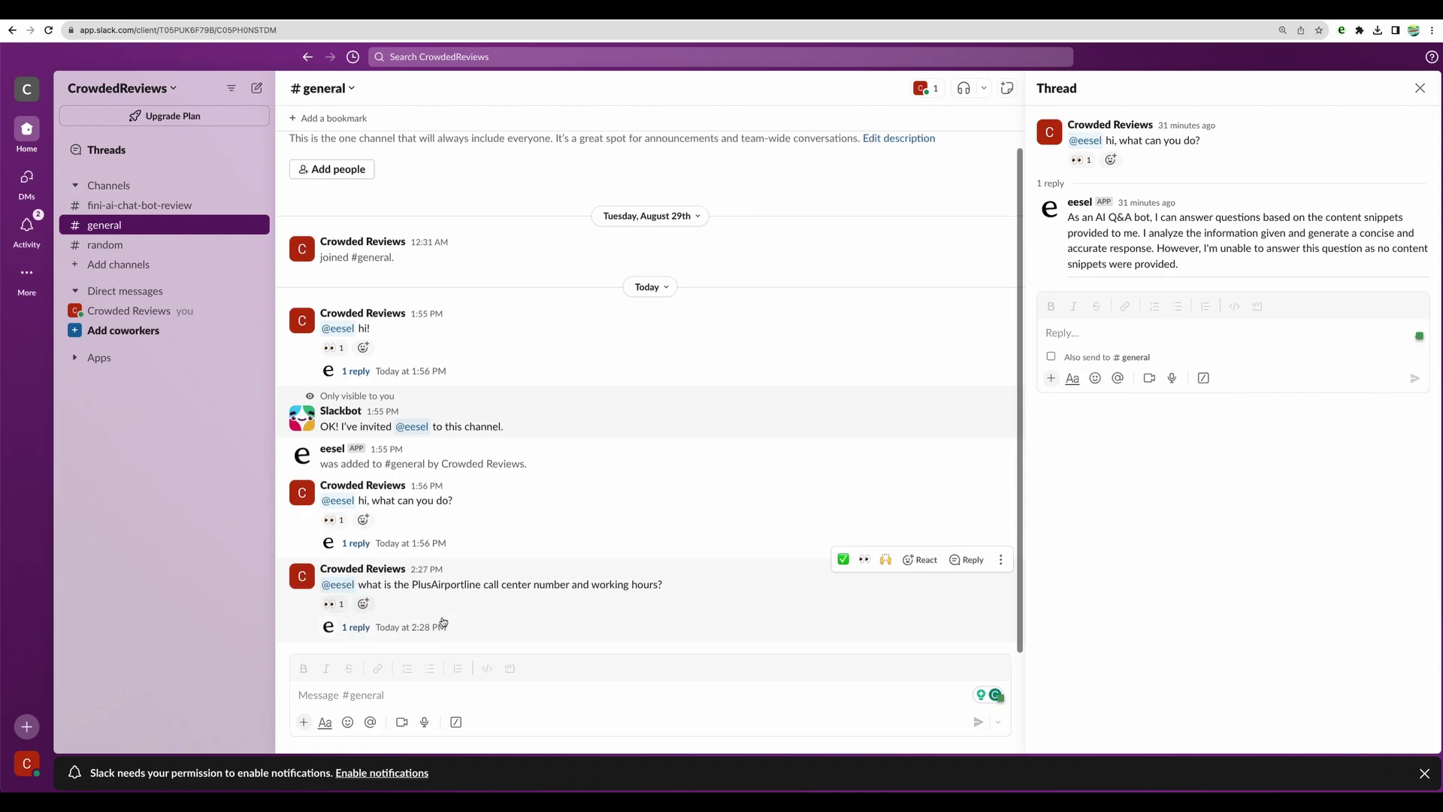
Step: Check the thread reply's call center number and 09:00-17:00 CET hours, then open its cited PDF
{"action": "left_click", "coordinate": [427, 628]}
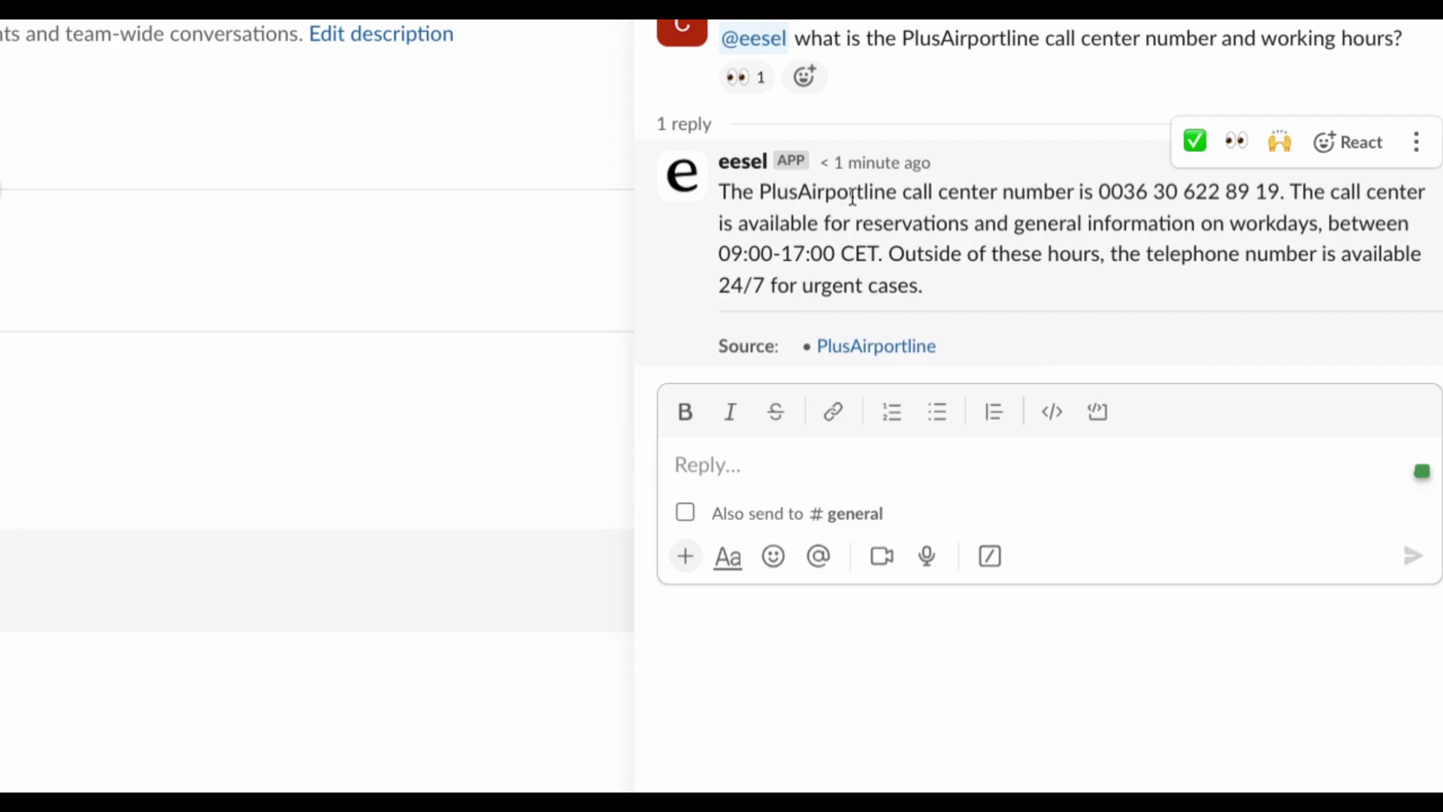
{"action": "left_click_drag", "start_coordinate": [1097, 192], "coordinate": [1265, 192]}
{"action": "left_click", "coordinate": [1263, 197]}
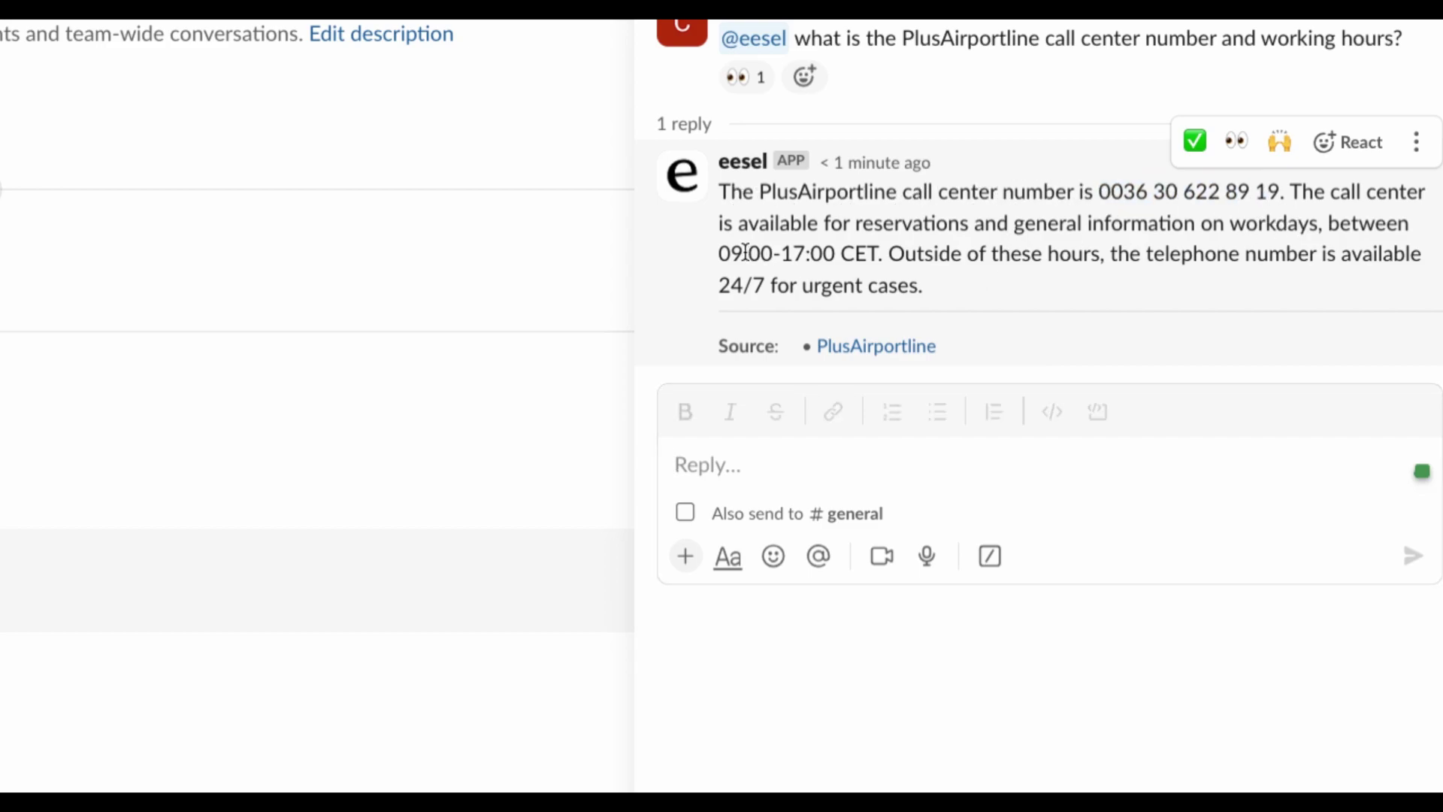
{"action": "left_click_drag", "start_coordinate": [721, 253], "coordinate": [878, 255]}
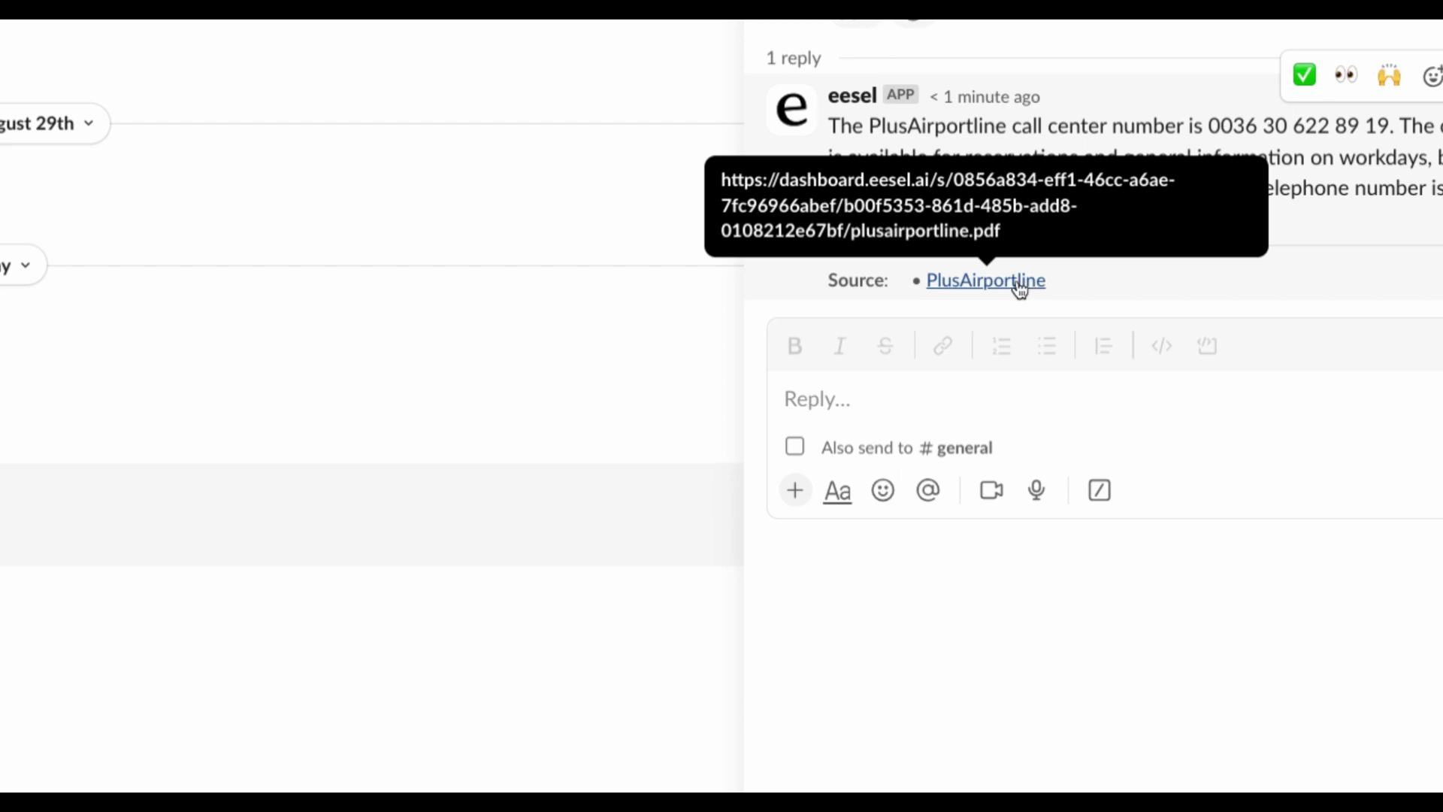
{"action": "left_click", "coordinate": [1020, 283]}
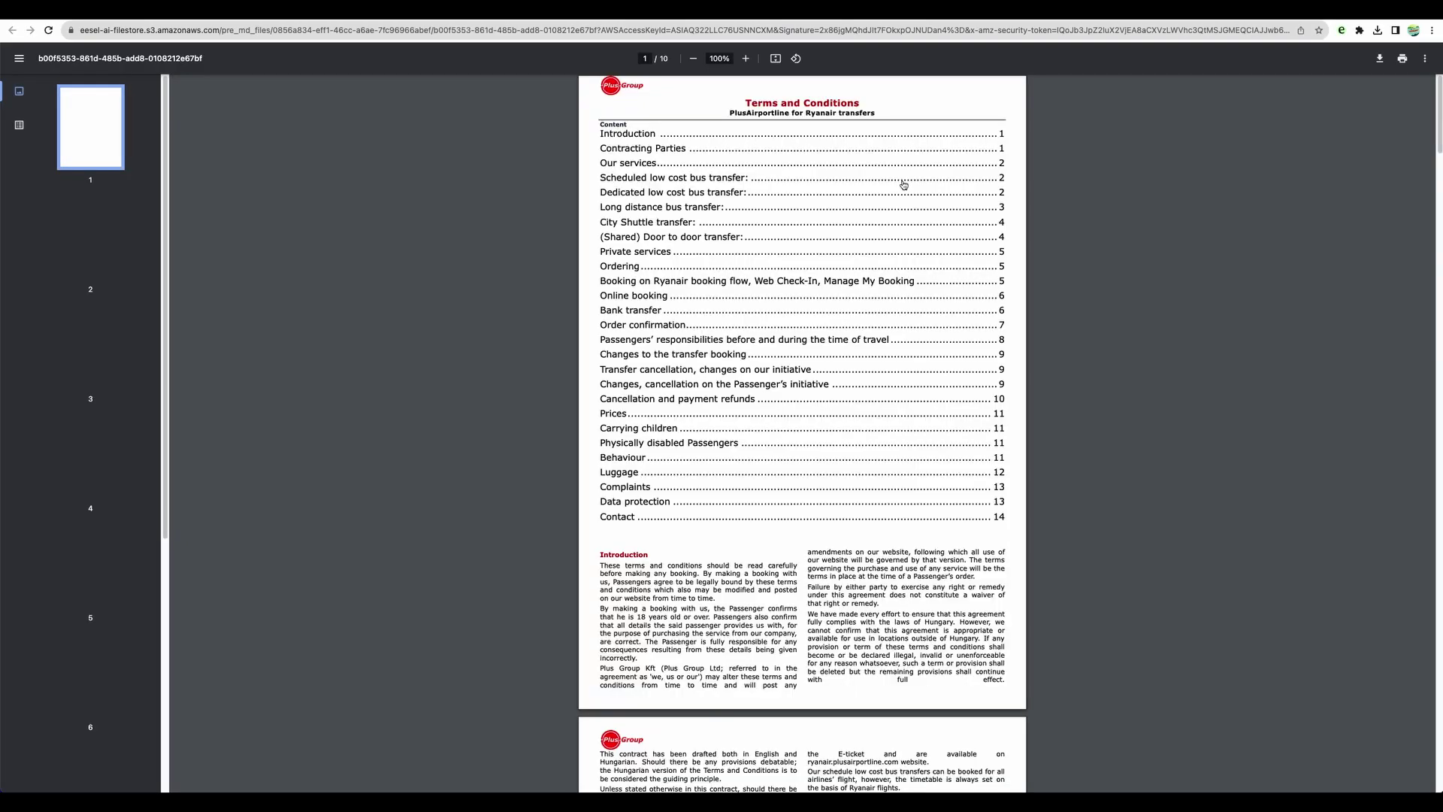
{"action": "key", "text": "super+w"}
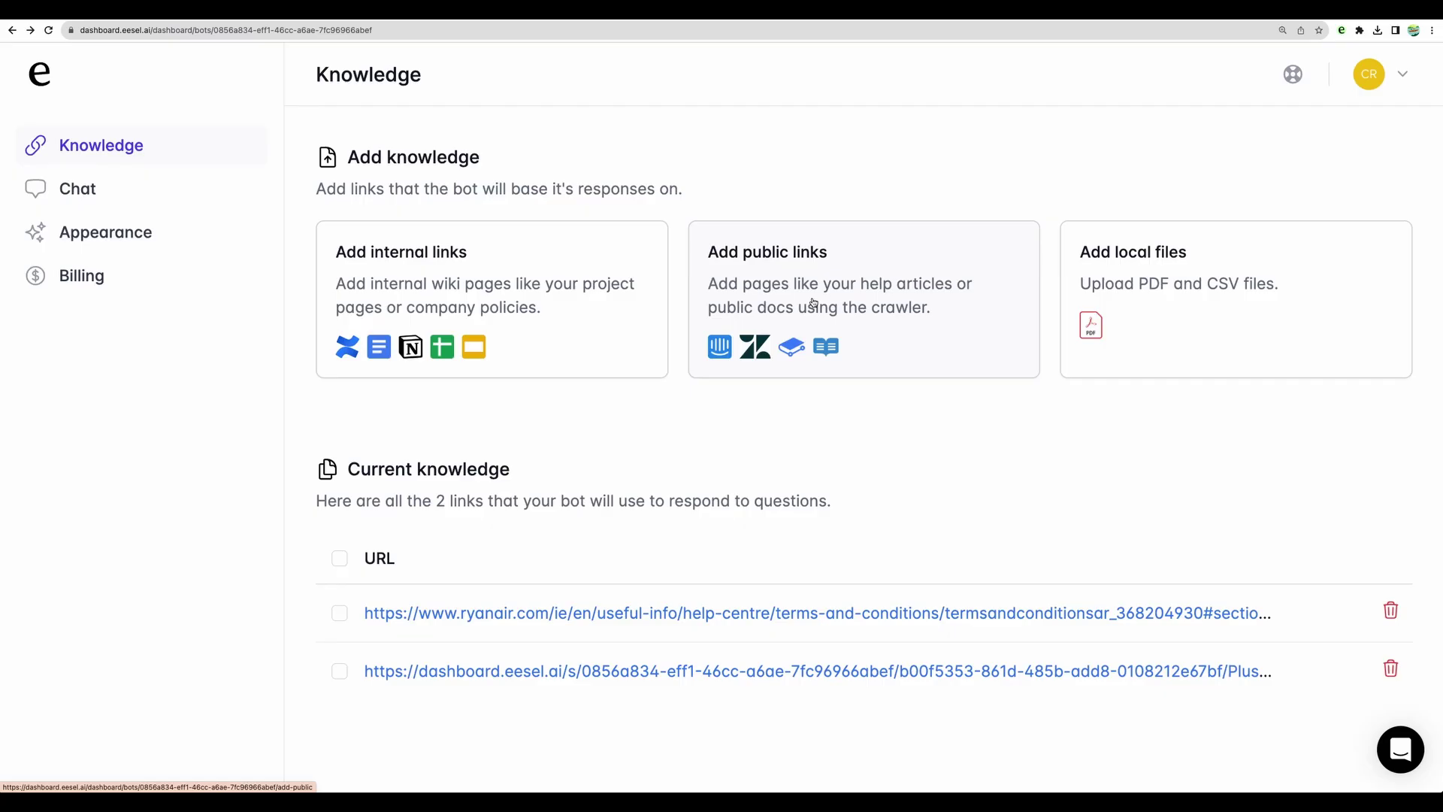
{"action": "left_click", "coordinate": [821, 295]}
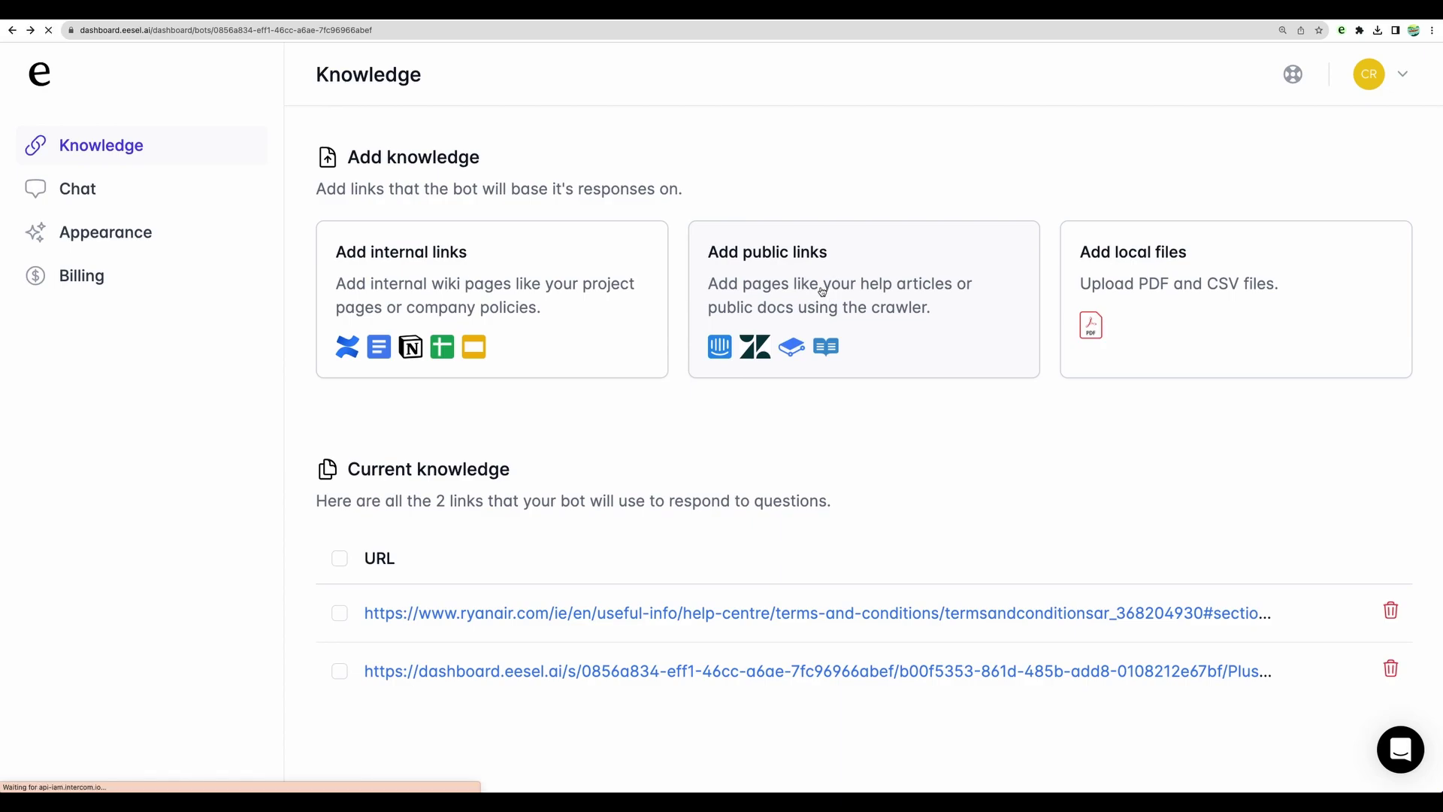
{"action": "left_click", "coordinate": [545, 428]}
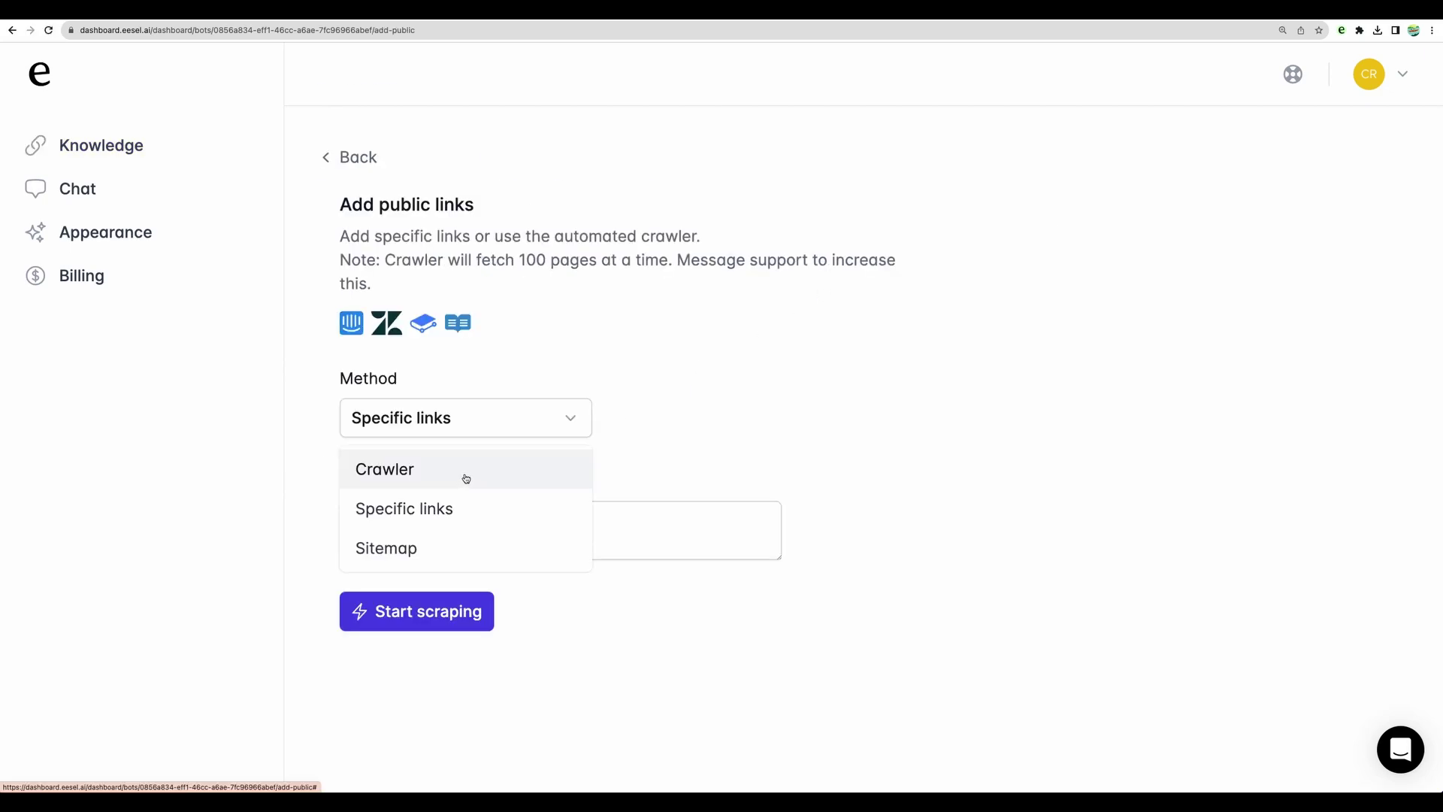
{"action": "left_click", "coordinate": [466, 478]}
{"action": "left_click", "coordinate": [443, 521]}
{"action": "type", "text": "https://help.answerly.io/"}
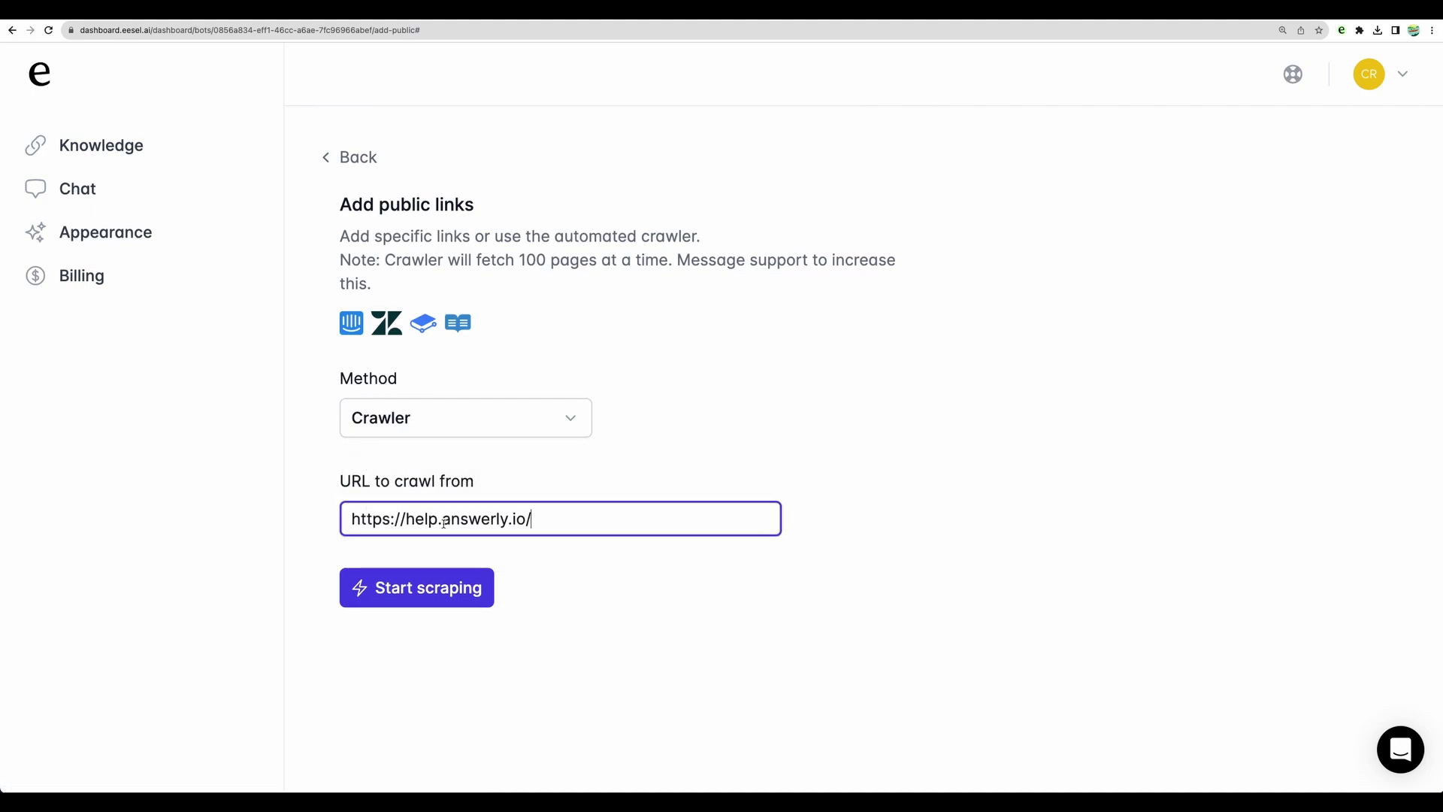
{"action": "left_click_drag", "start_coordinate": [407, 519], "coordinate": [528, 519]}
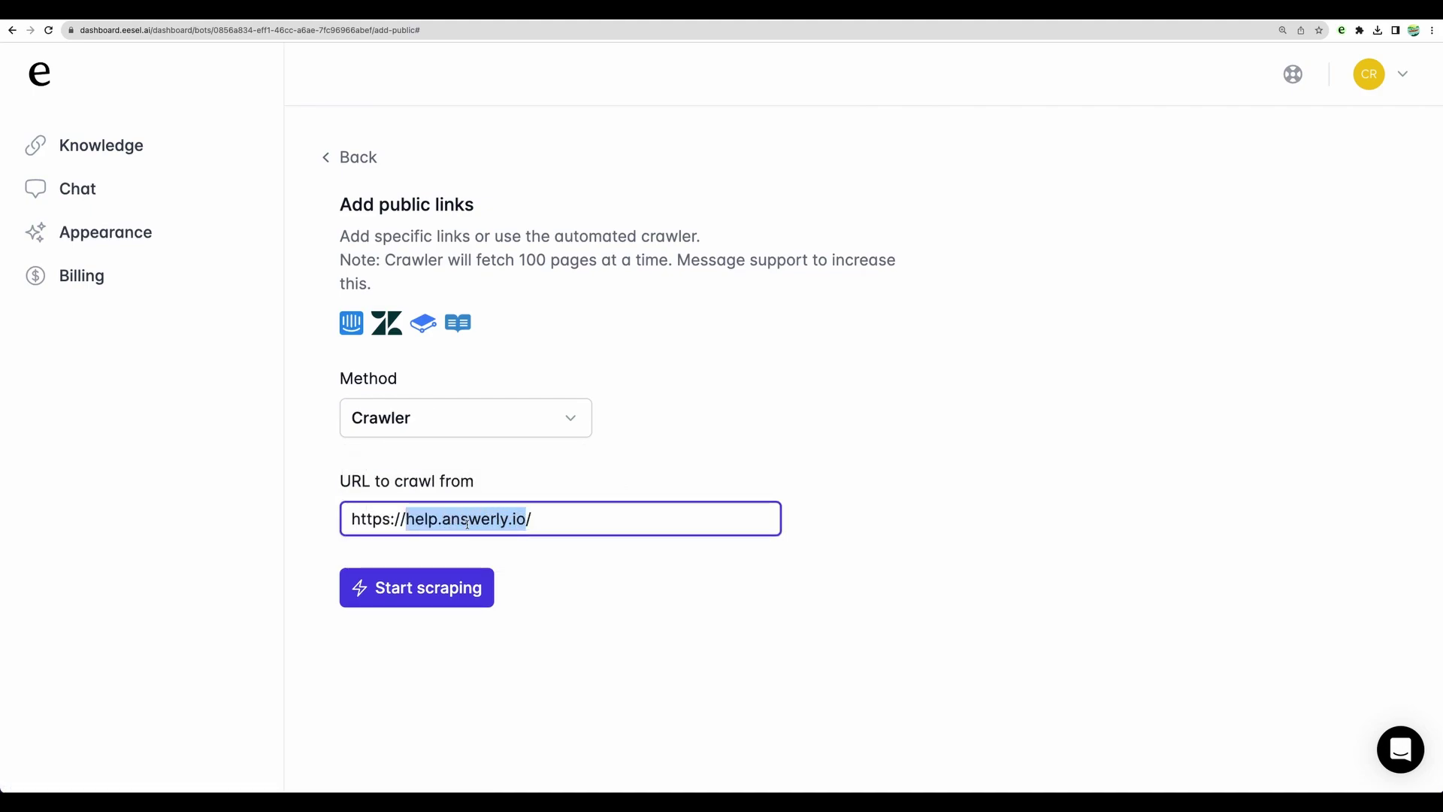
{"action": "left_click", "coordinate": [448, 589]}
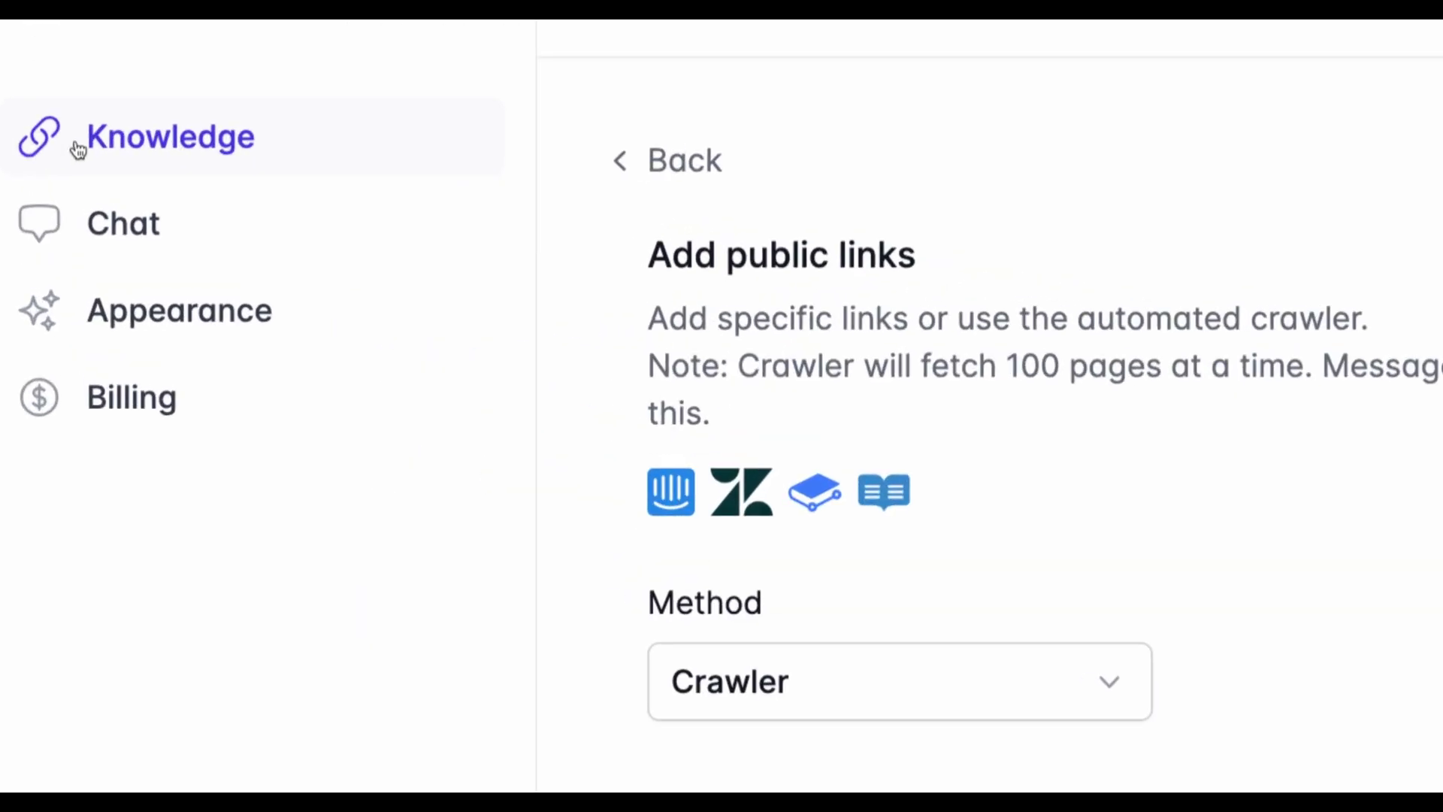
Step: Scroll the Knowledge list to the crawled help.answerly.io links and open Introduction to Answerly
{"action": "left_click", "coordinate": [77, 144]}
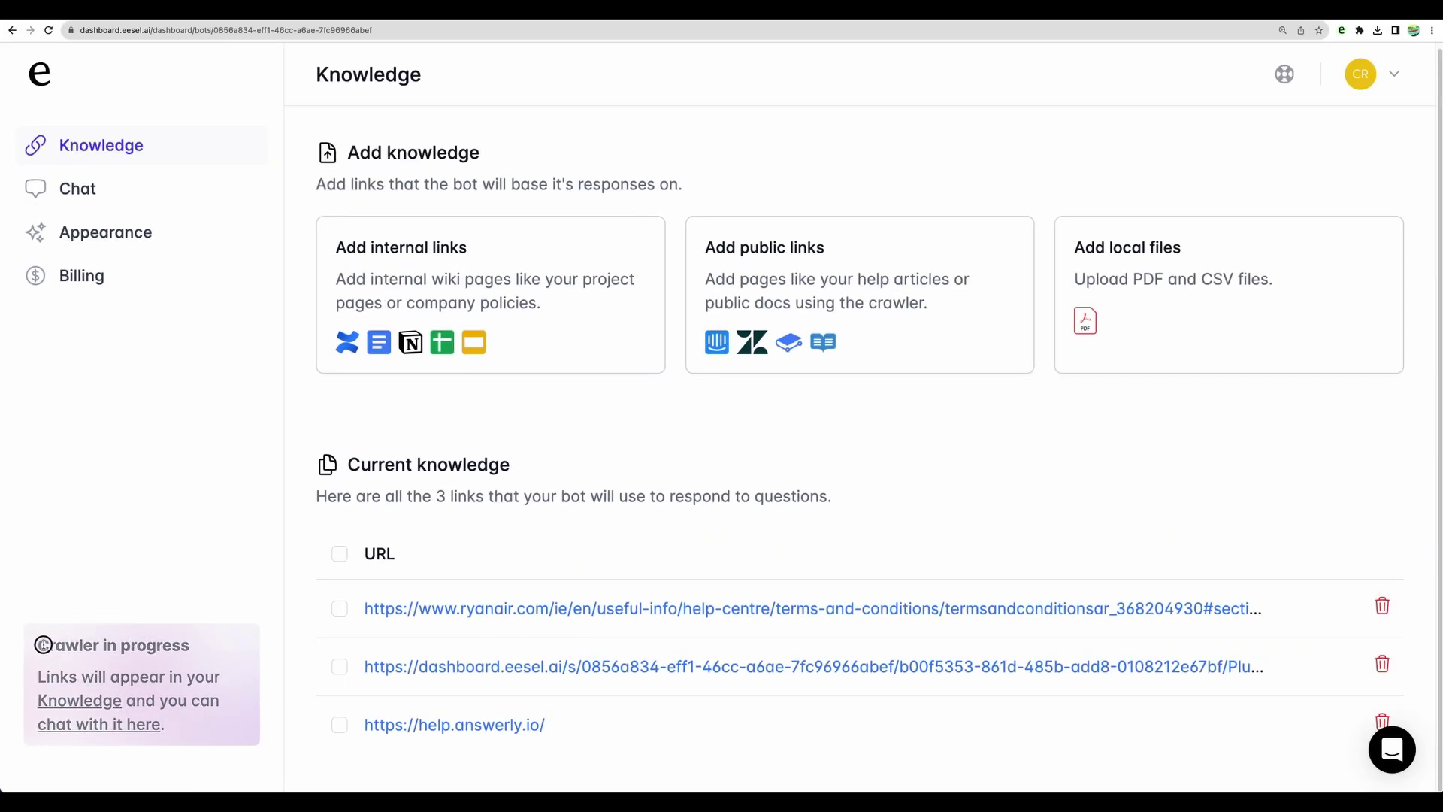
{"action": "scroll", "coordinate": [678, 546], "scroll_direction": "down", "scroll_amount": 2}
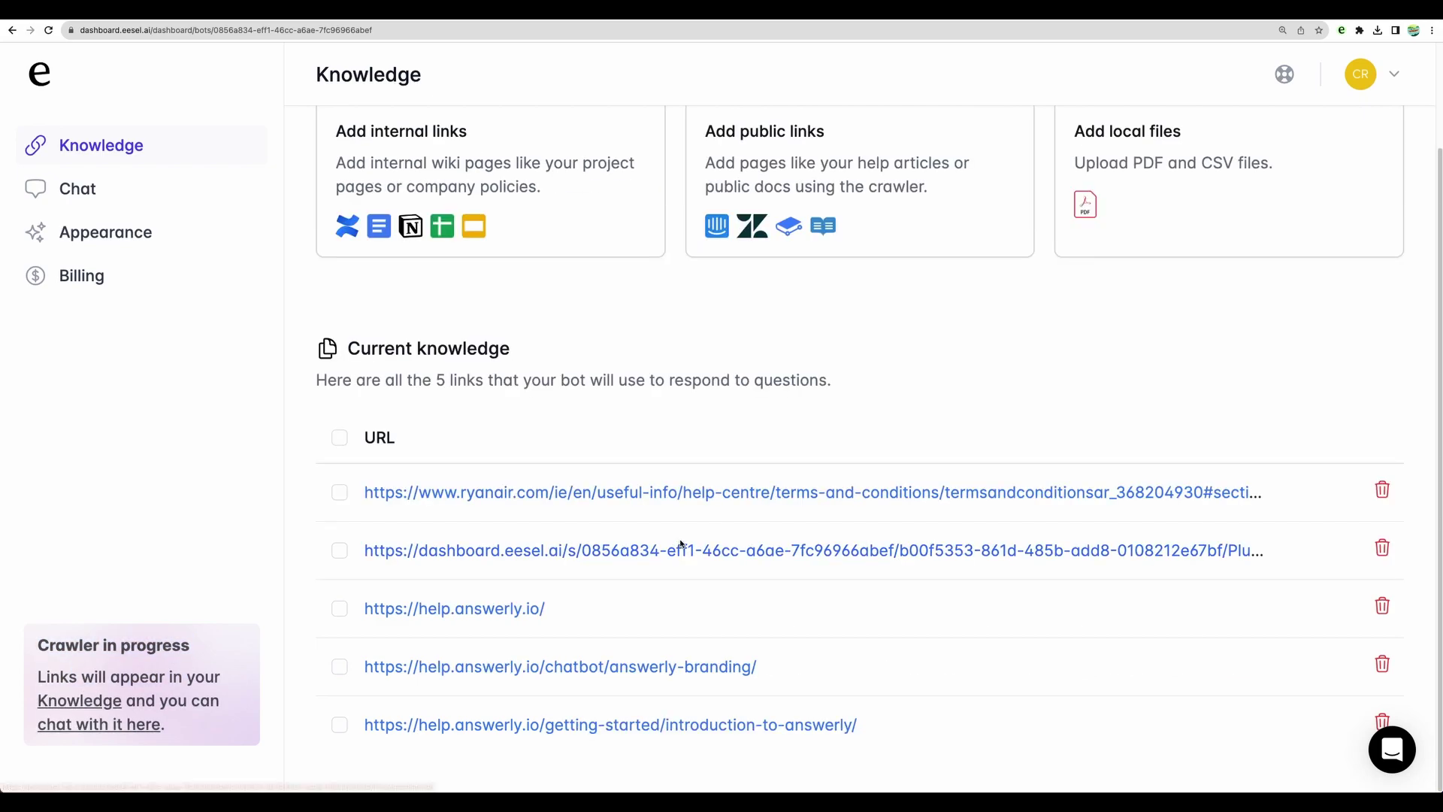
{"action": "scroll", "coordinate": [752, 550], "scroll_direction": "down", "scroll_amount": 4}
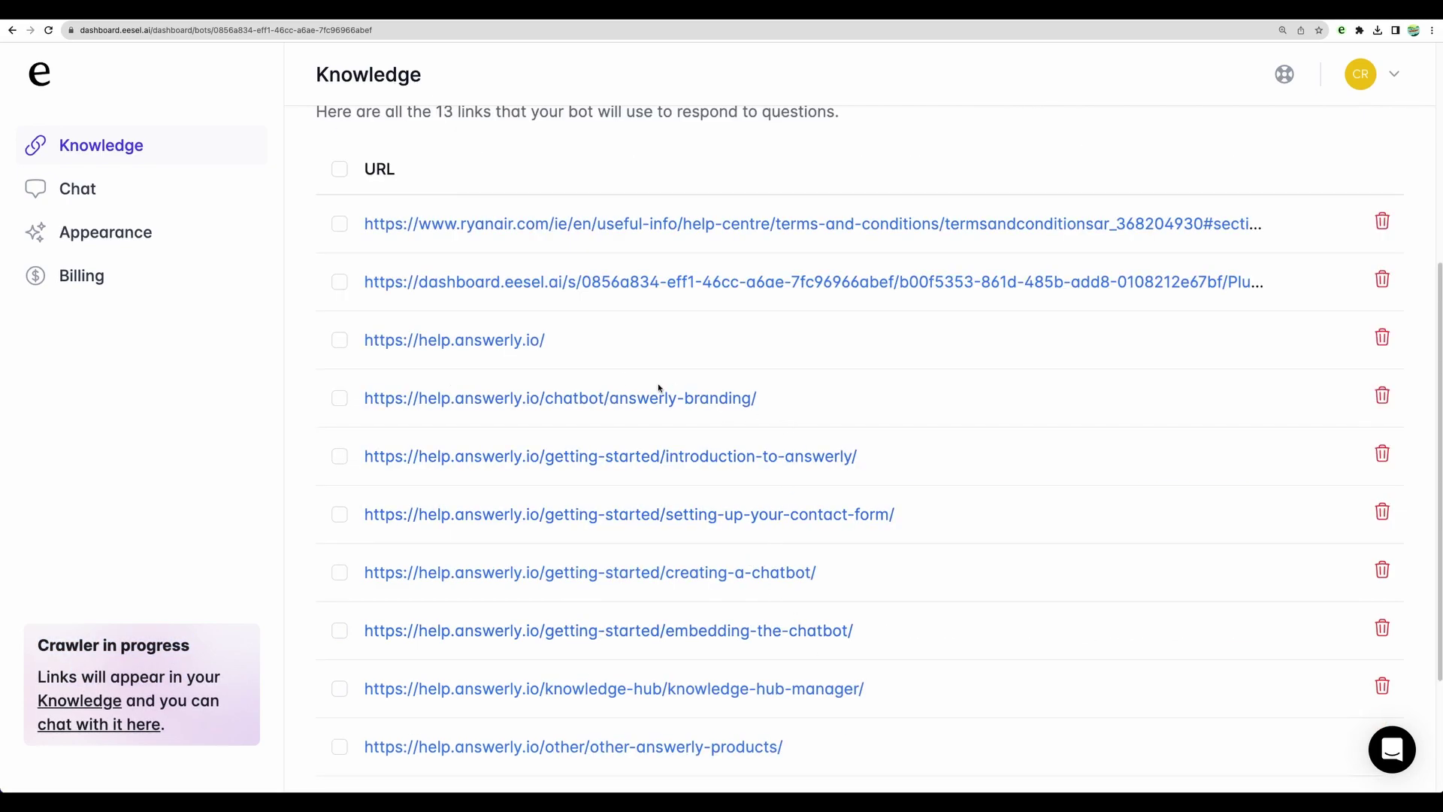
{"action": "scroll", "coordinate": [632, 384], "scroll_direction": "down", "scroll_amount": 1}
{"action": "scroll", "coordinate": [630, 400], "scroll_direction": "down", "scroll_amount": 3}
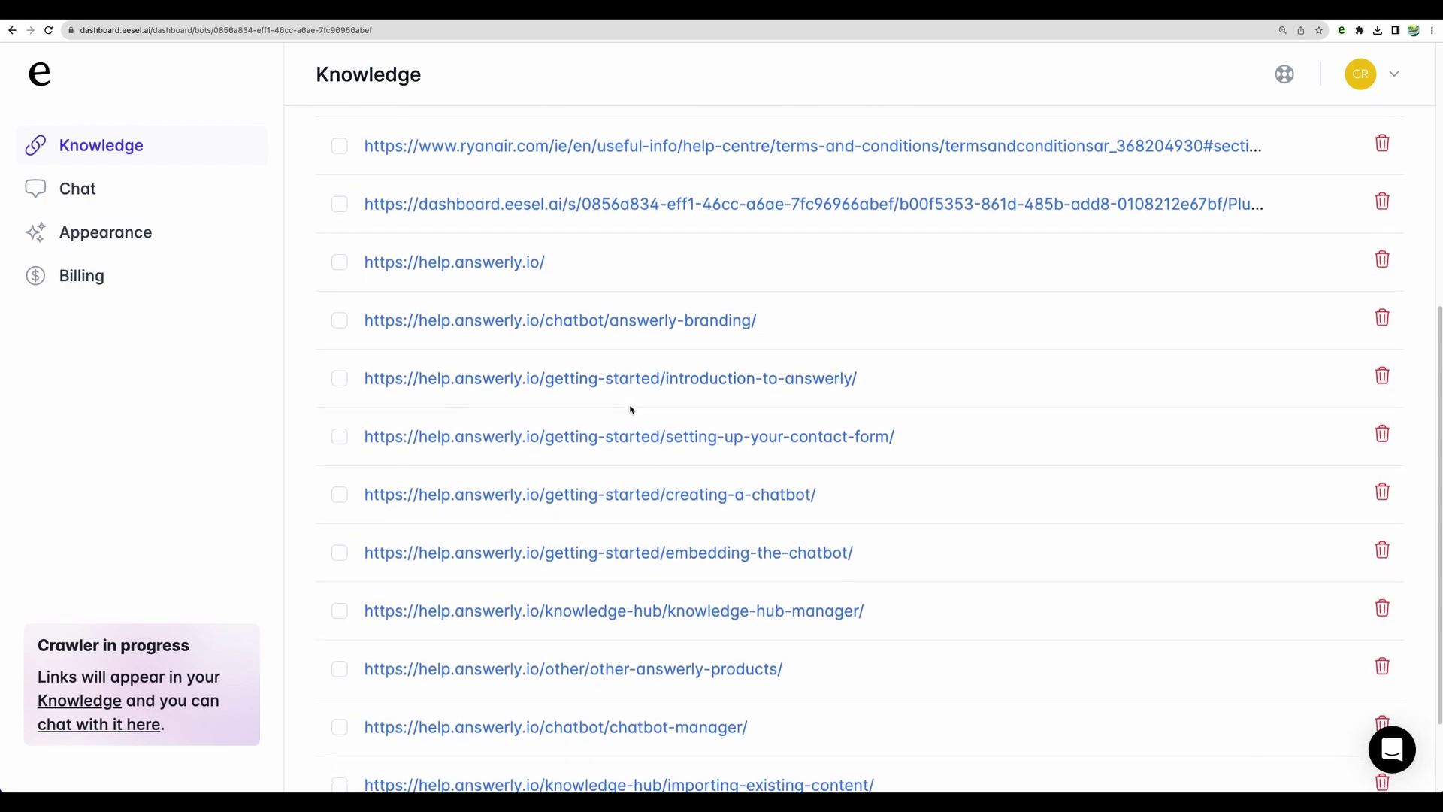
{"action": "scroll", "coordinate": [630, 412], "scroll_direction": "down", "scroll_amount": 1}
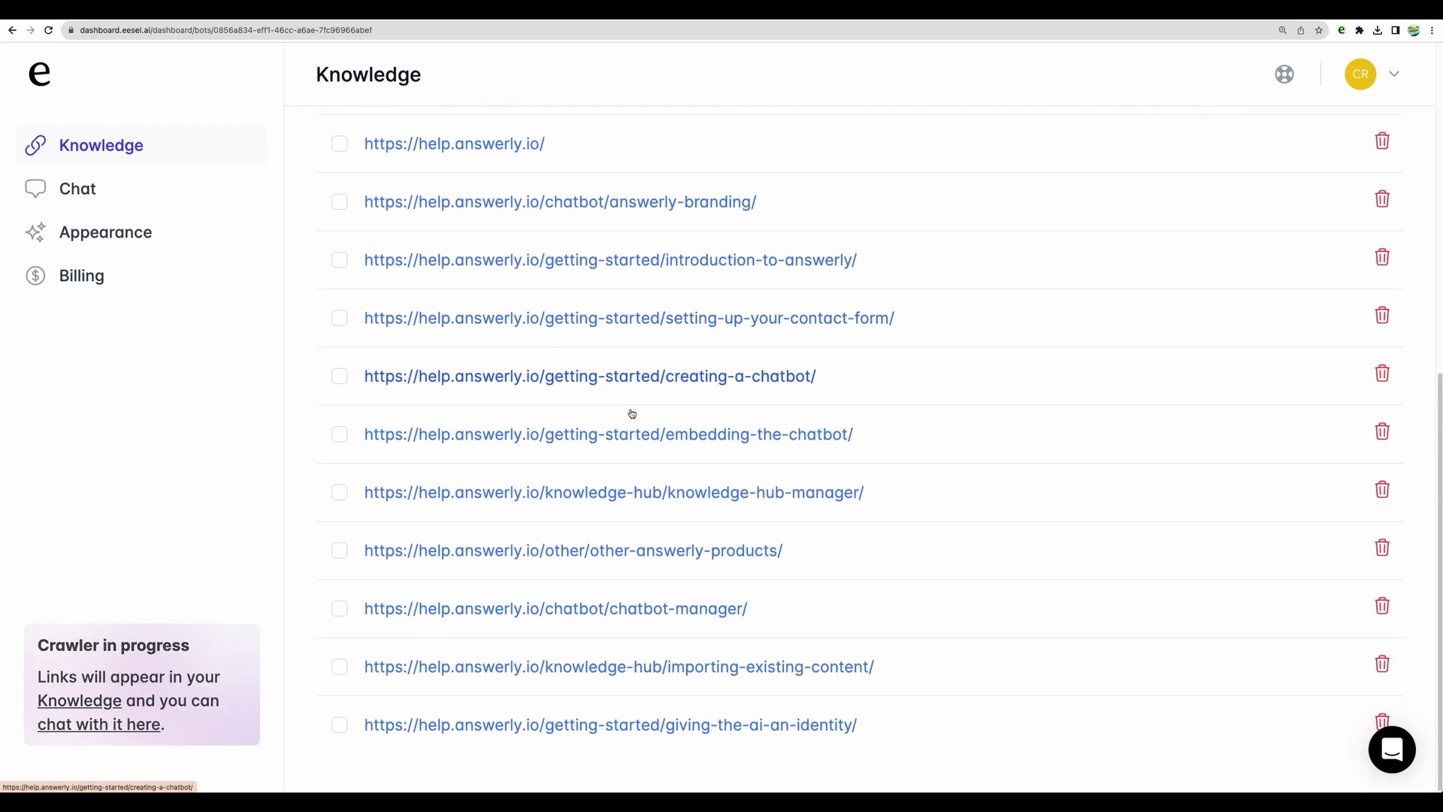
{"action": "left_click", "coordinate": [712, 322]}
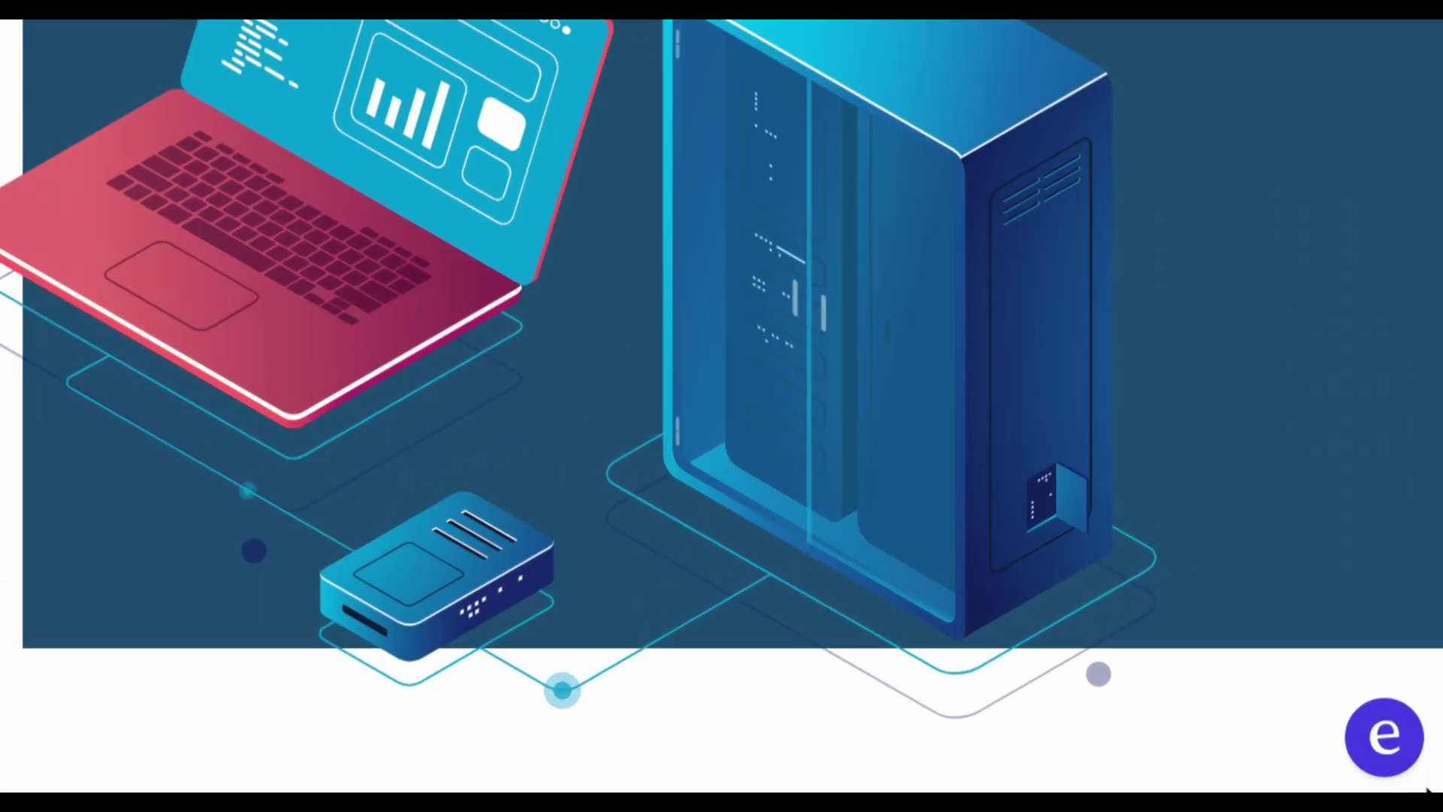
Step: Ask the site's chat widget how to contact the Answerly team and read the reply citing Introduction to Answerly
{"action": "left_click", "coordinate": [1405, 762]}
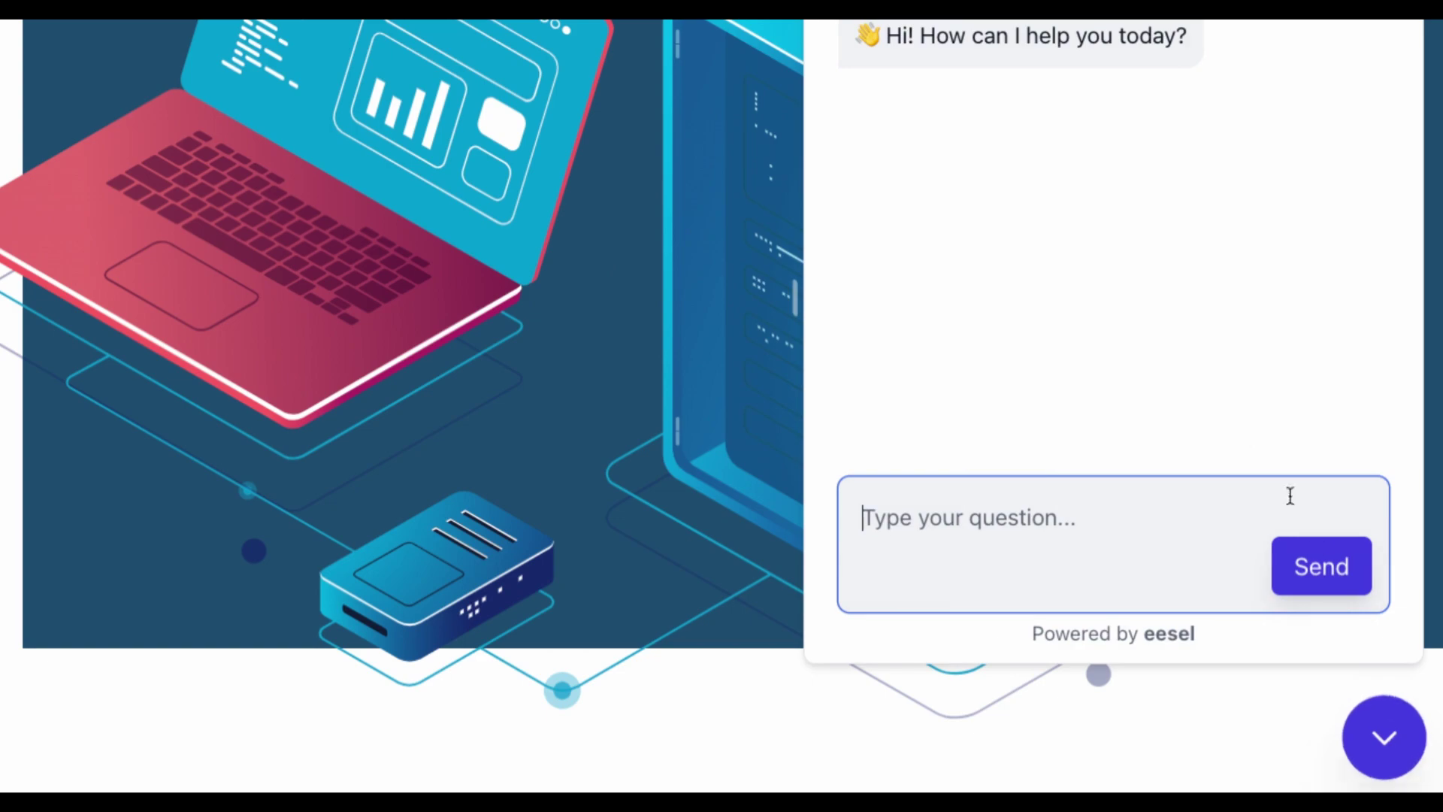
{"action": "left_click", "coordinate": [1106, 512]}
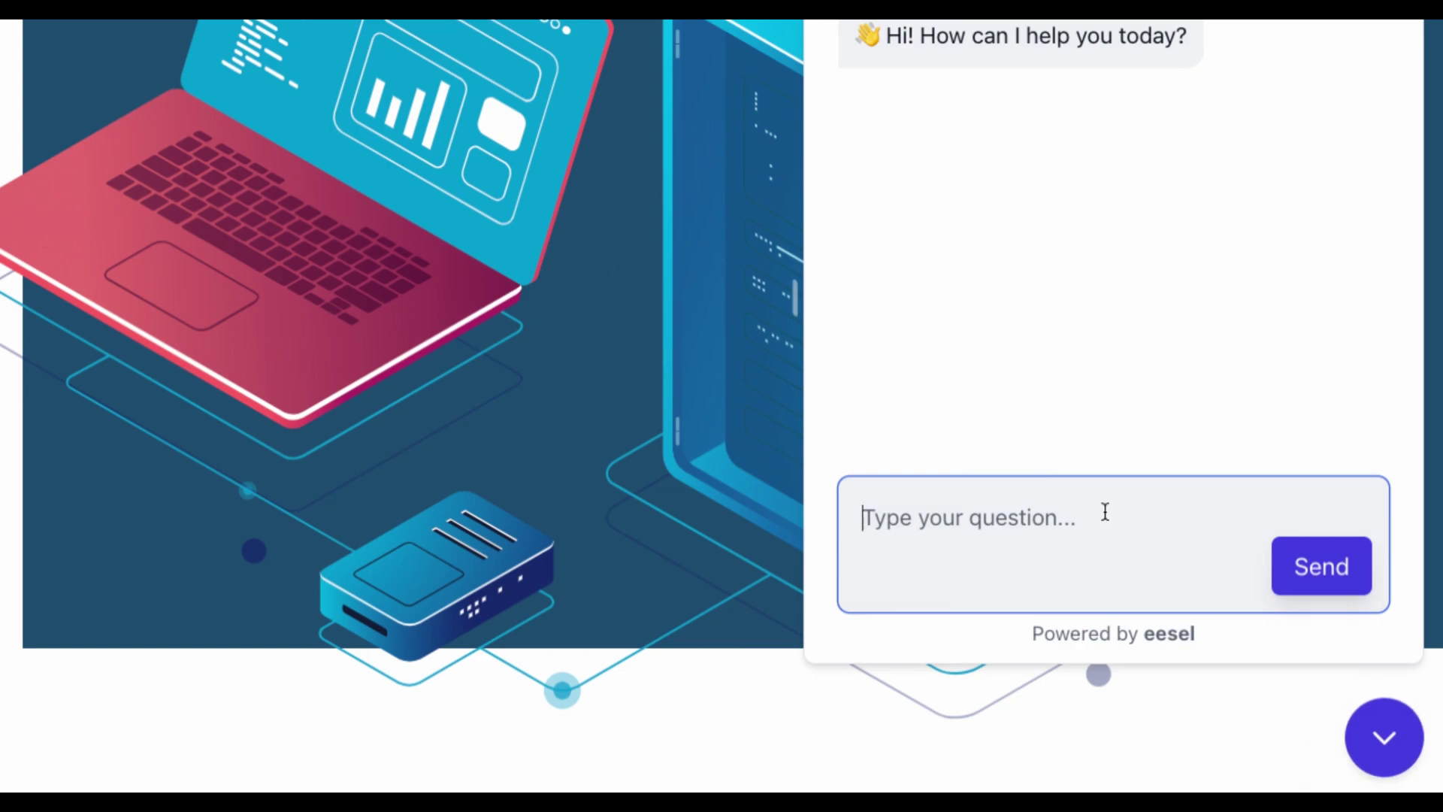
{"action": "type", "text": "how you can contact Answerly team?"}
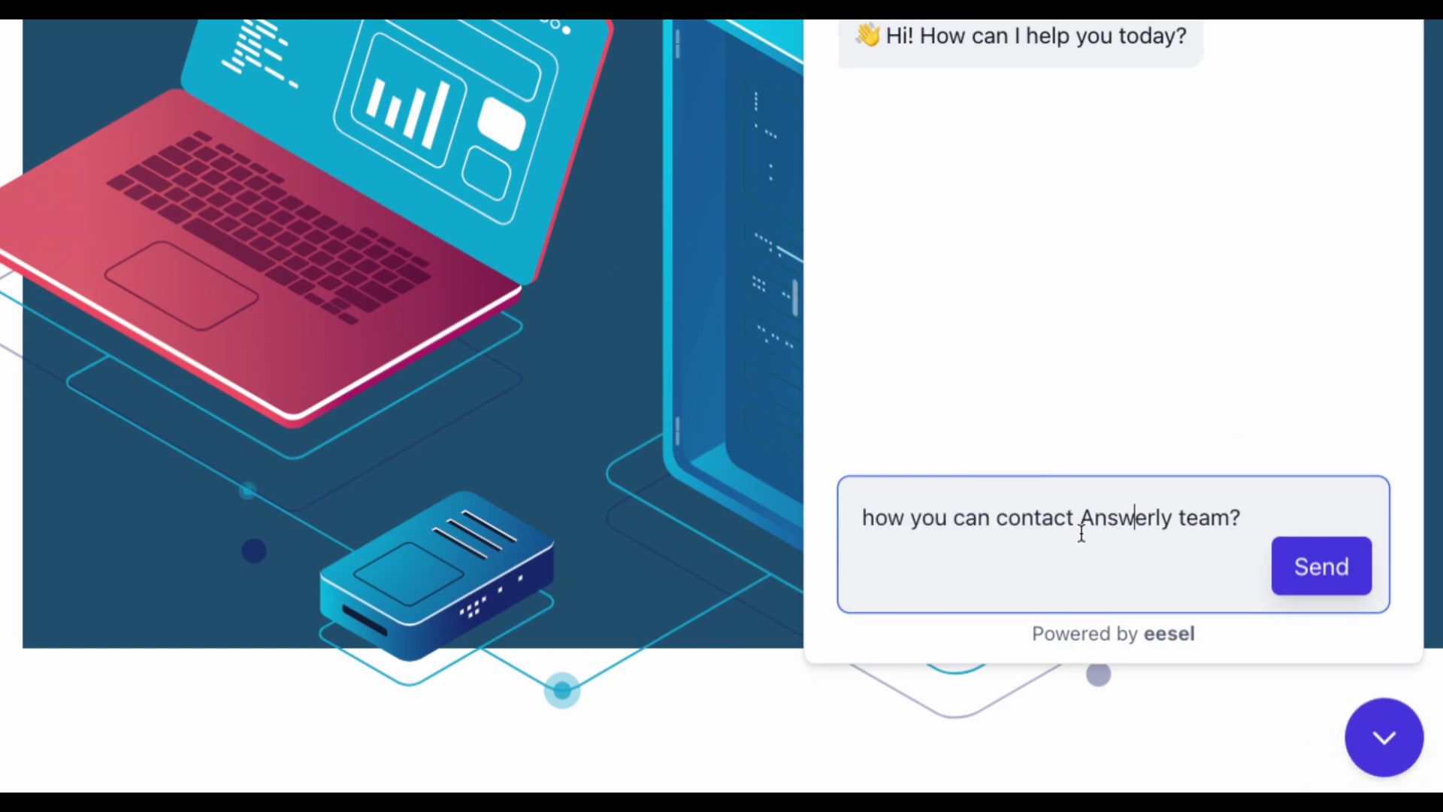
{"action": "left_click_drag", "start_coordinate": [867, 516], "coordinate": [1215, 517]}
{"action": "left_click", "coordinate": [1313, 571]}
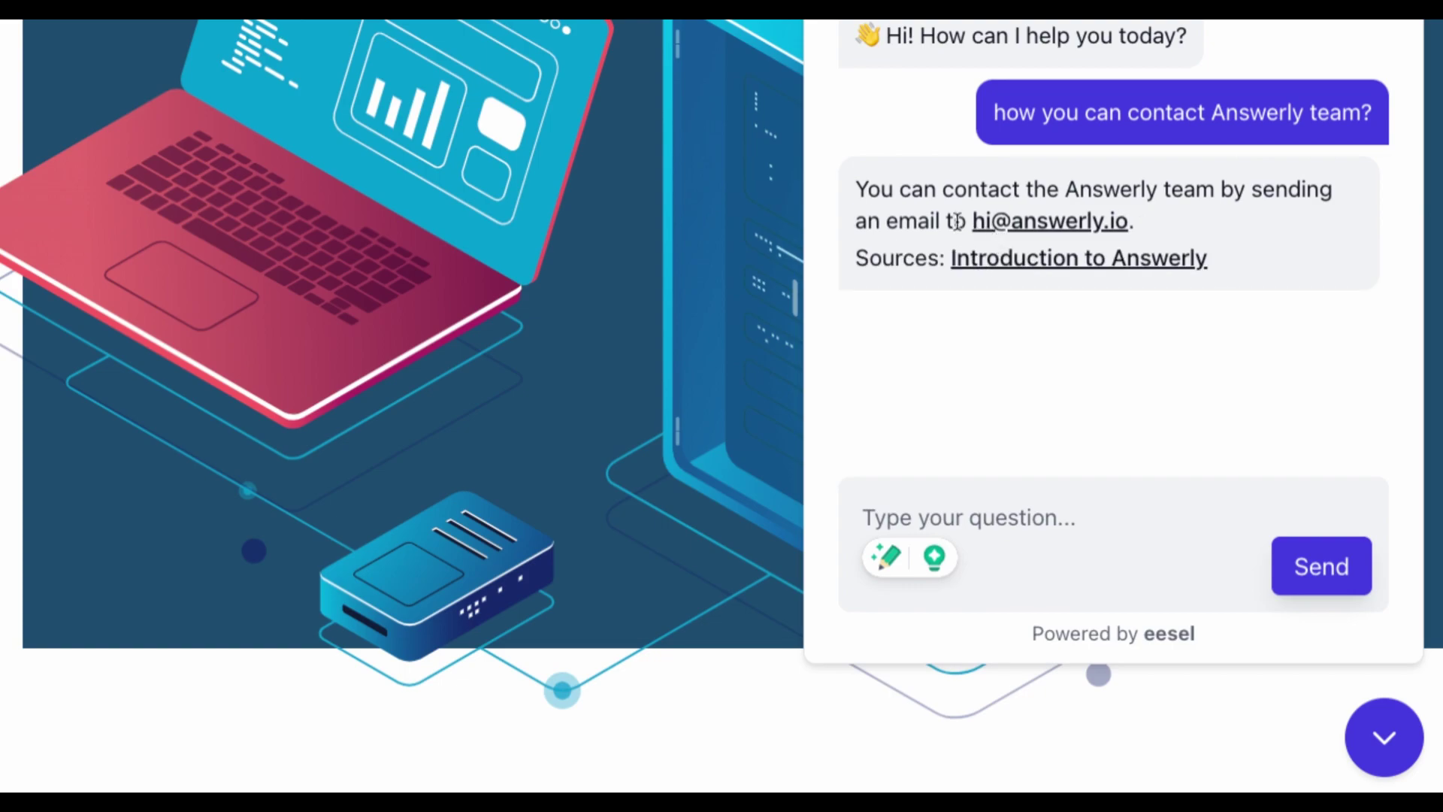
{"action": "mouse_move", "coordinate": [864, 190]}
{"action": "left_mouse_down"}
{"action": "mouse_move", "coordinate": [1218, 263]}
{"action": "mouse_move", "coordinate": [859, 190]}
{"action": "left_mouse_up"}
{"action": "left_click", "coordinate": [1218, 263]}
{"action": "left_click", "coordinate": [977, 265]}
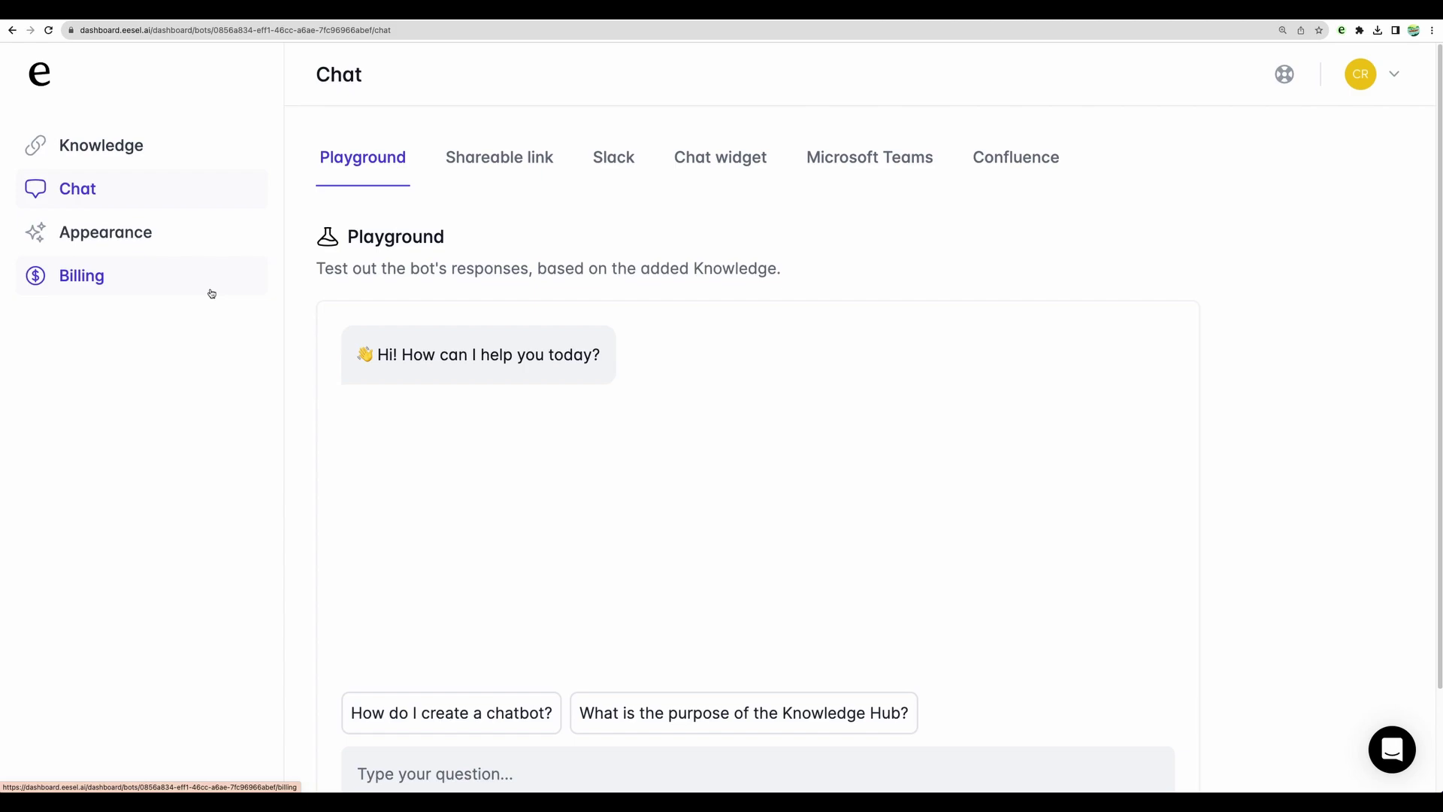
Step: Check the bot's Knowledge page and the eesel extension's tab-import options, then return to the Chat playground
{"action": "scroll", "coordinate": [379, 382], "scroll_direction": "down", "scroll_amount": 3}
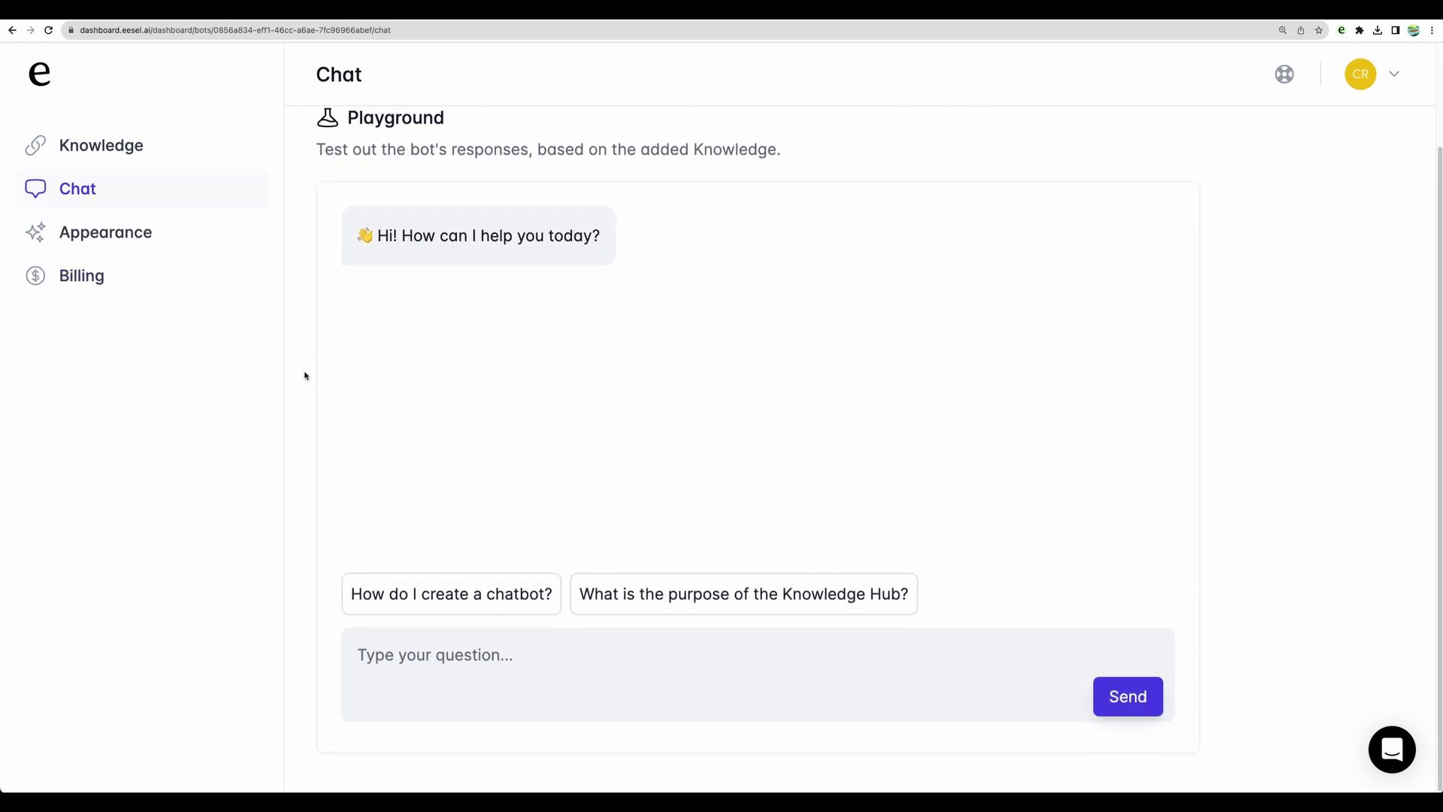
{"action": "scroll", "coordinate": [283, 380], "scroll_direction": "up", "scroll_amount": 3}
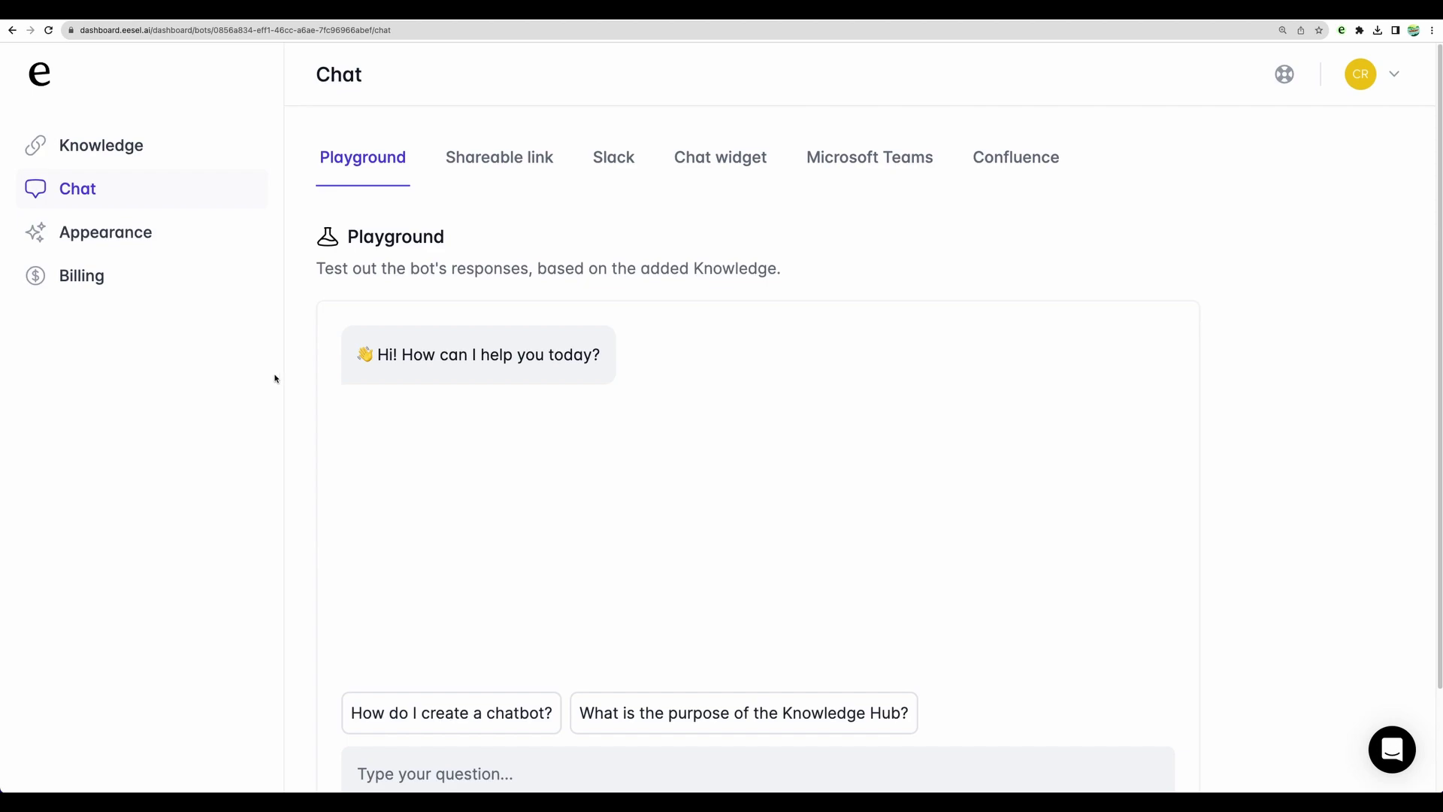
{"action": "left_click", "coordinate": [132, 154]}
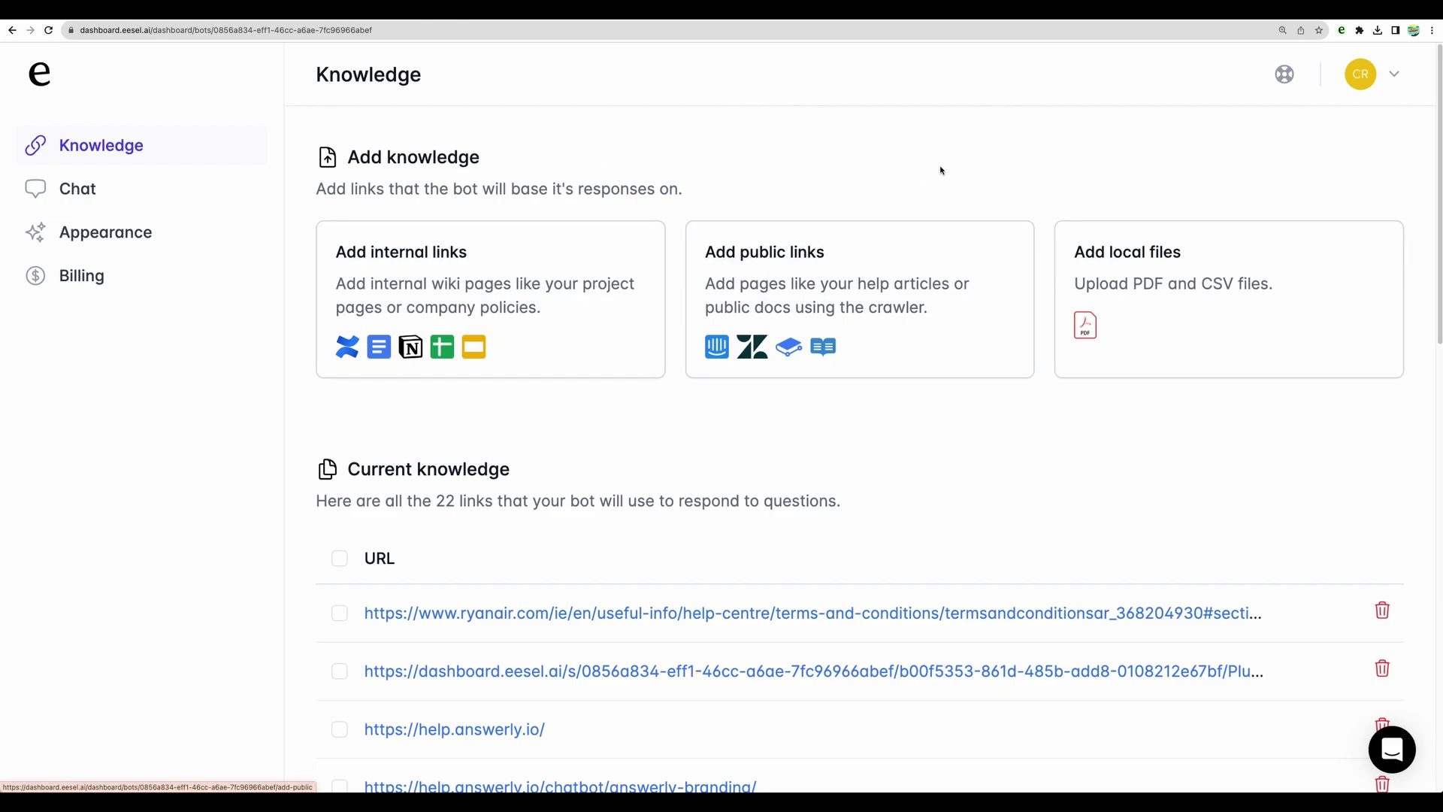
{"action": "left_click", "coordinate": [1341, 31]}
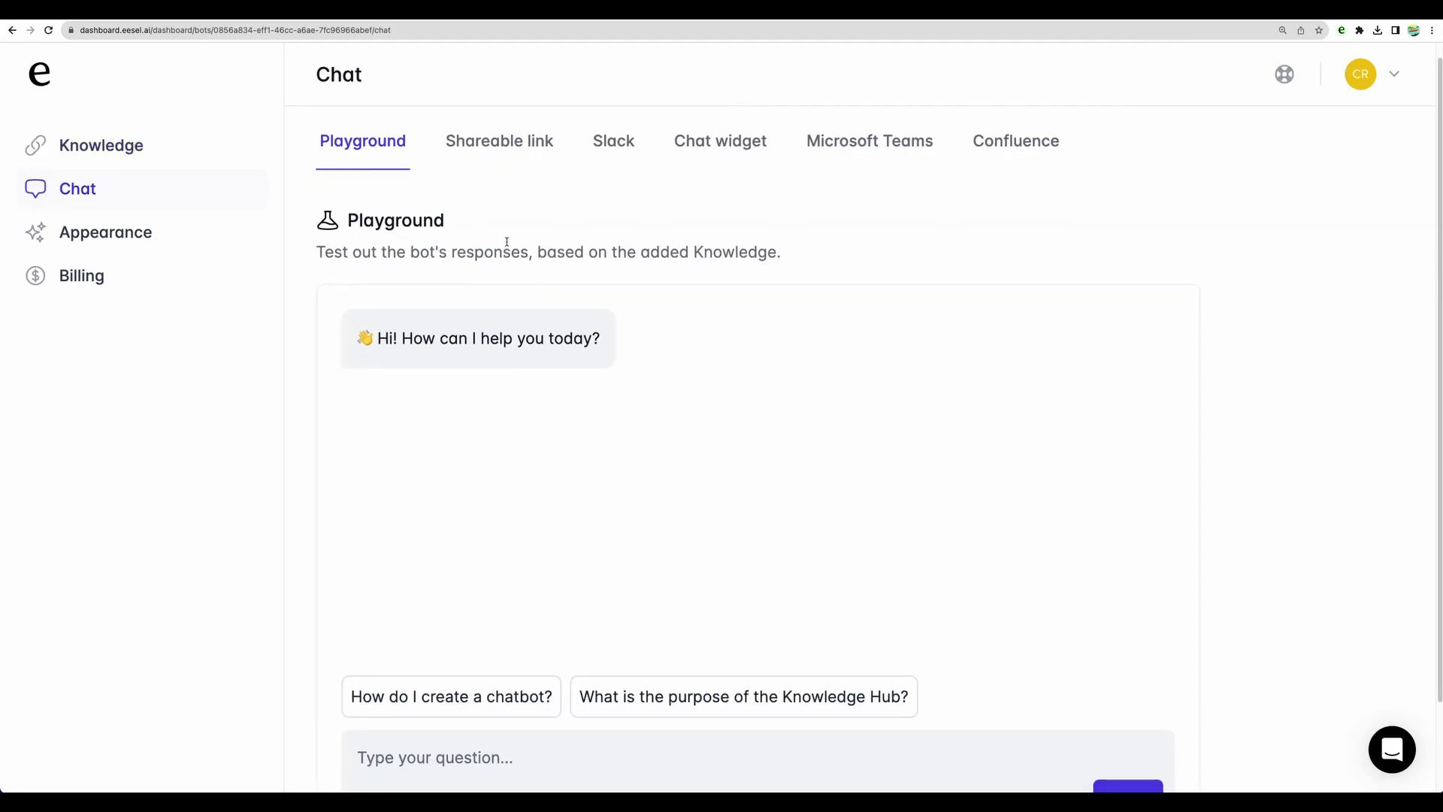
{"action": "scroll", "coordinate": [564, 391], "scroll_direction": "down", "scroll_amount": 1}
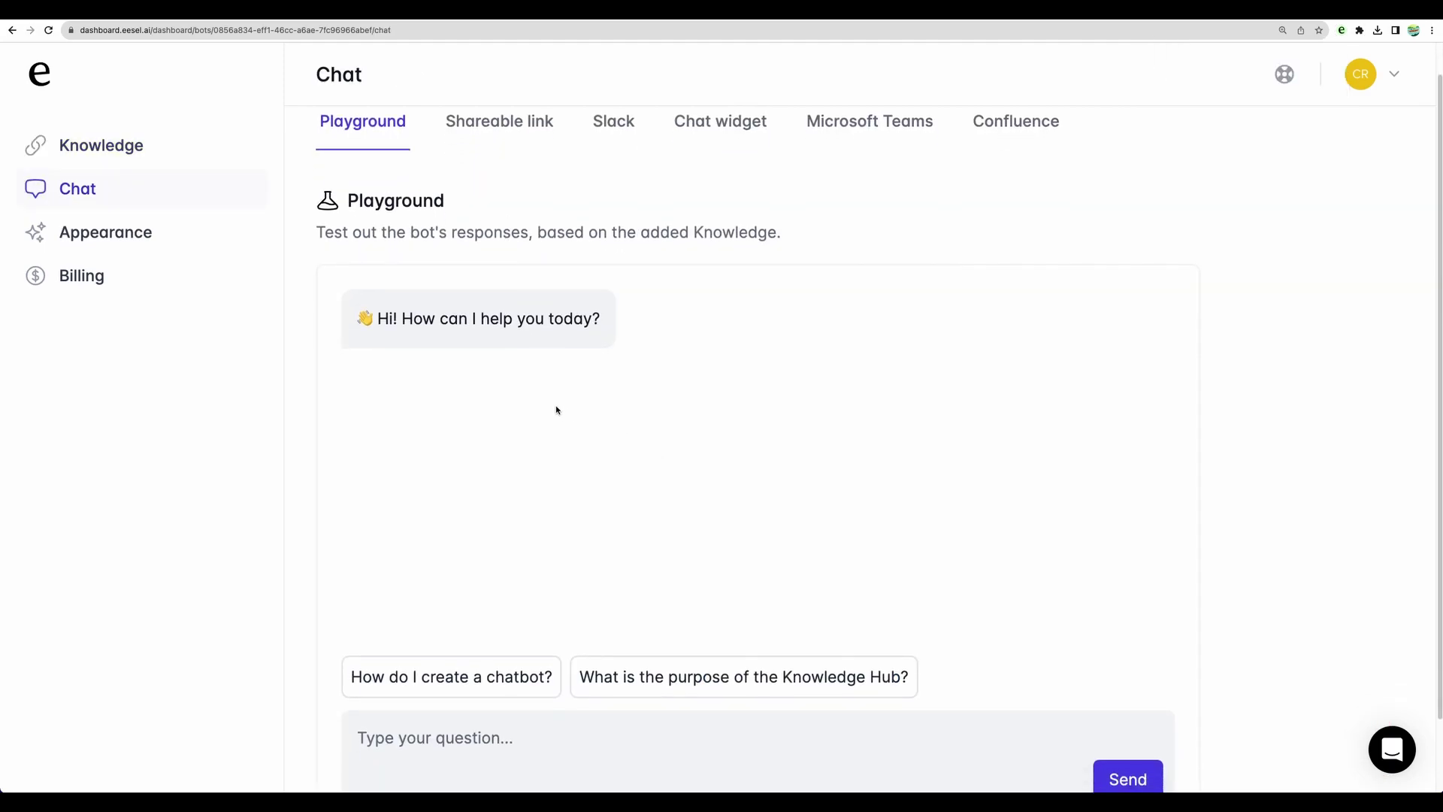
Step: Browse the Shareable link, Slack and Chat widget deployment options for the bot
{"action": "left_click", "coordinate": [499, 121]}
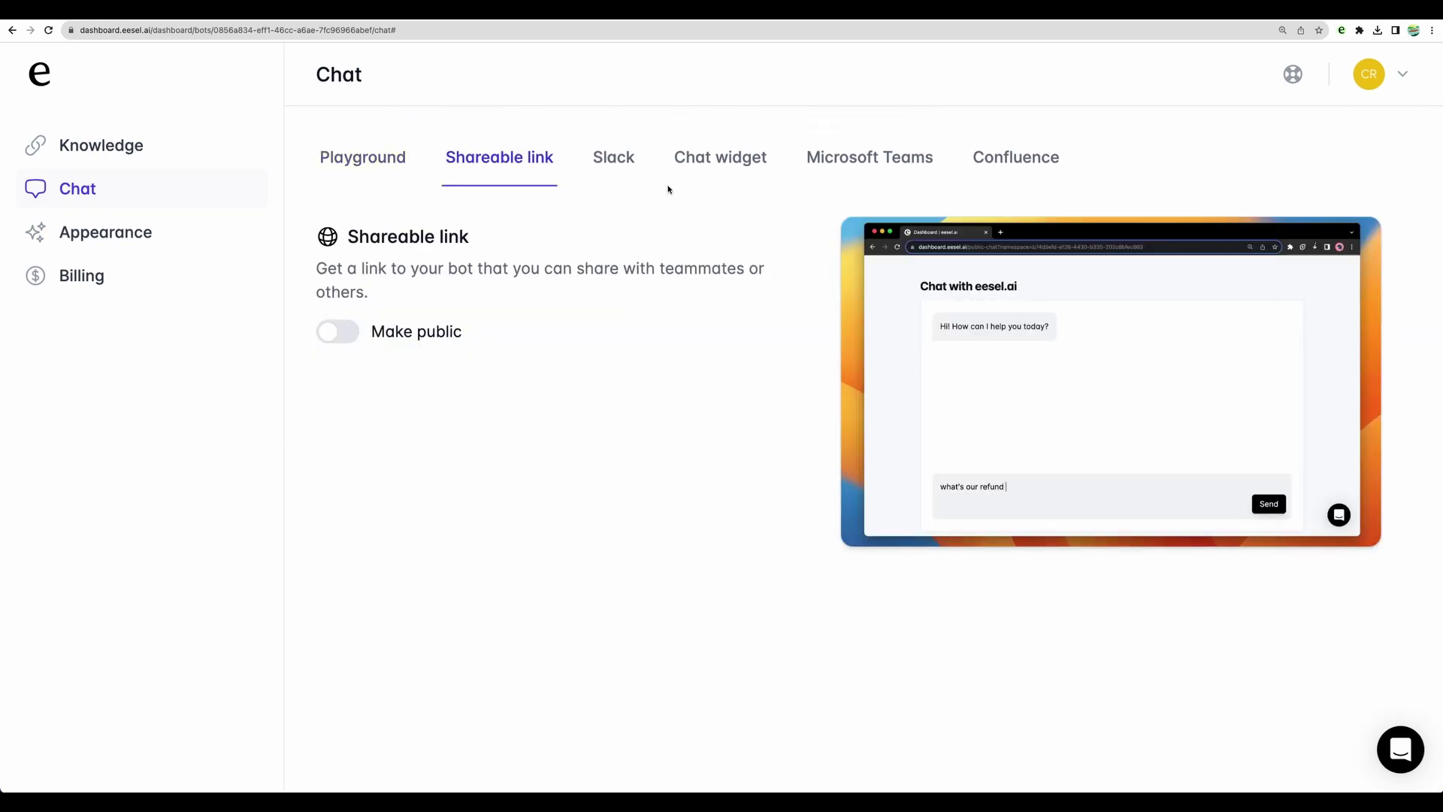
{"action": "left_click", "coordinate": [618, 158]}
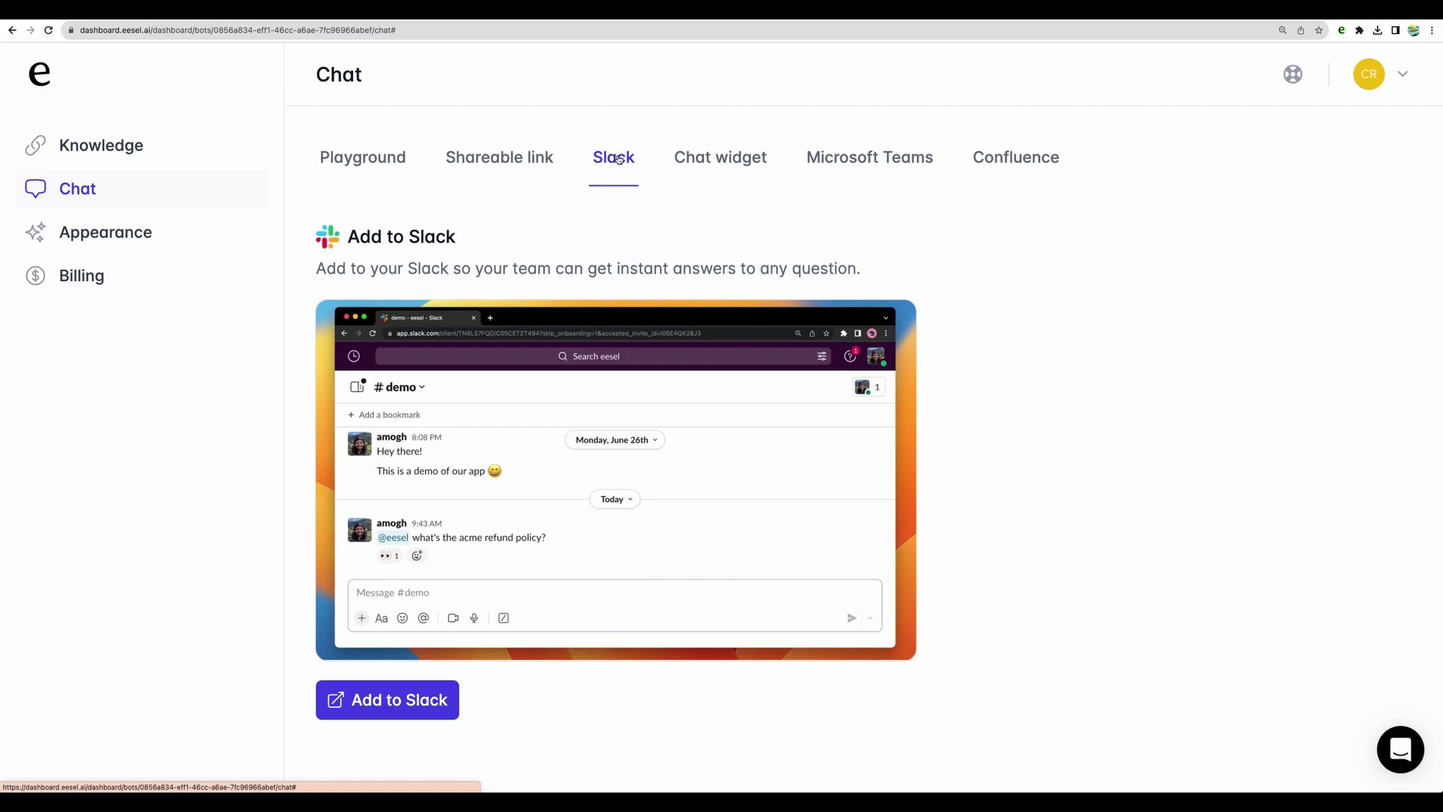
{"action": "left_click", "coordinate": [720, 158]}
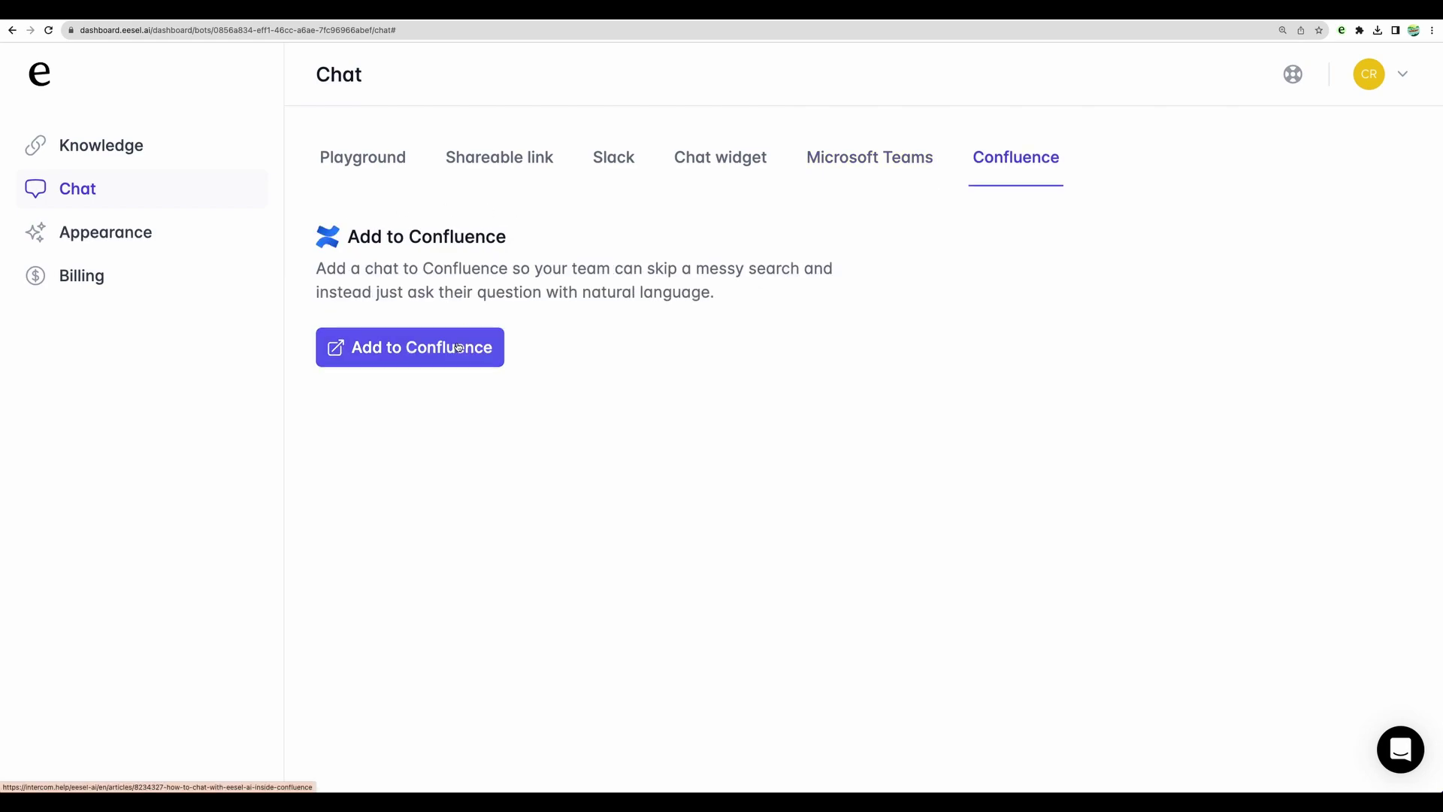
Step: Open and read the help guide for adding the bot to Confluence
{"action": "left_click", "coordinate": [434, 353]}
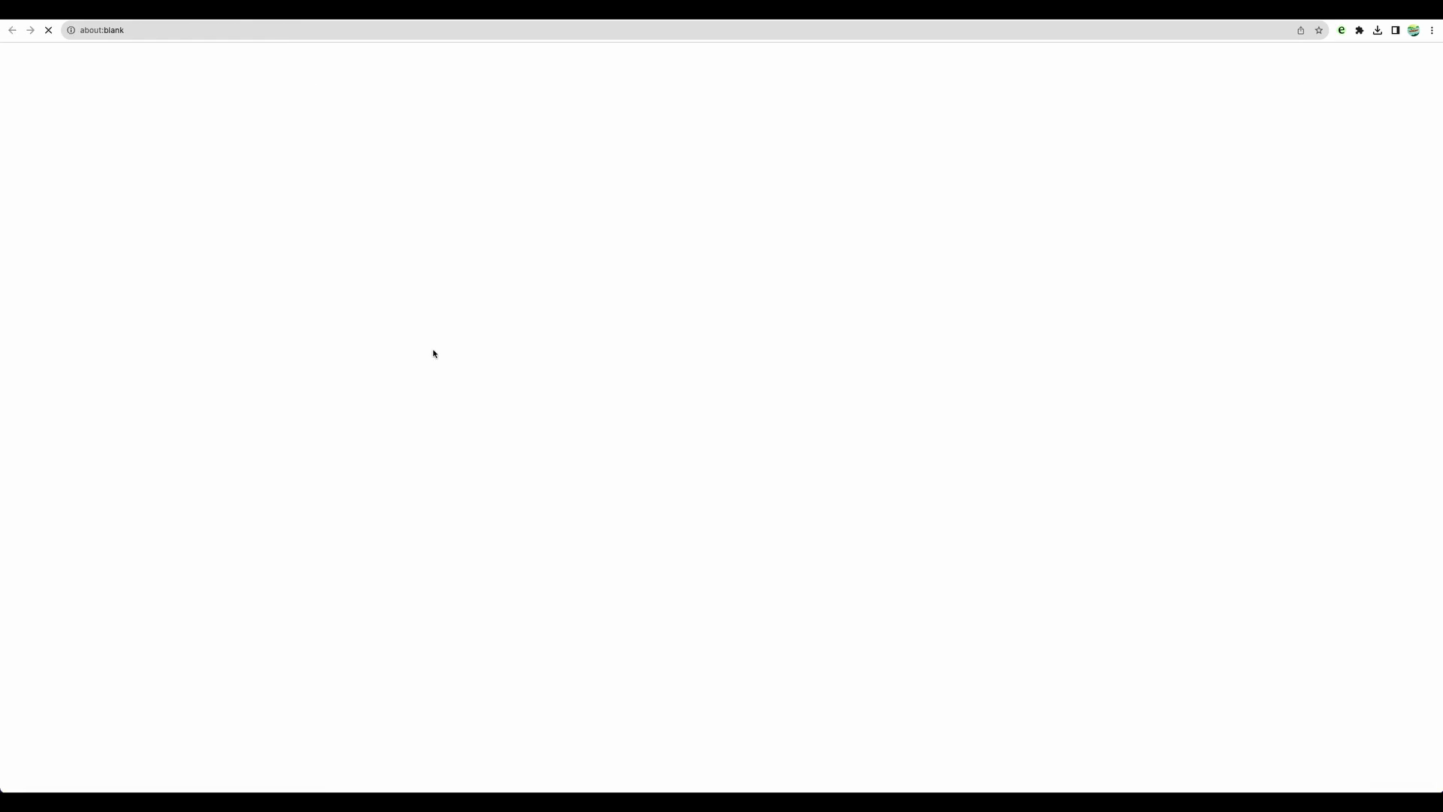
{"action": "scroll", "coordinate": [594, 473], "scroll_direction": "down", "scroll_amount": 8}
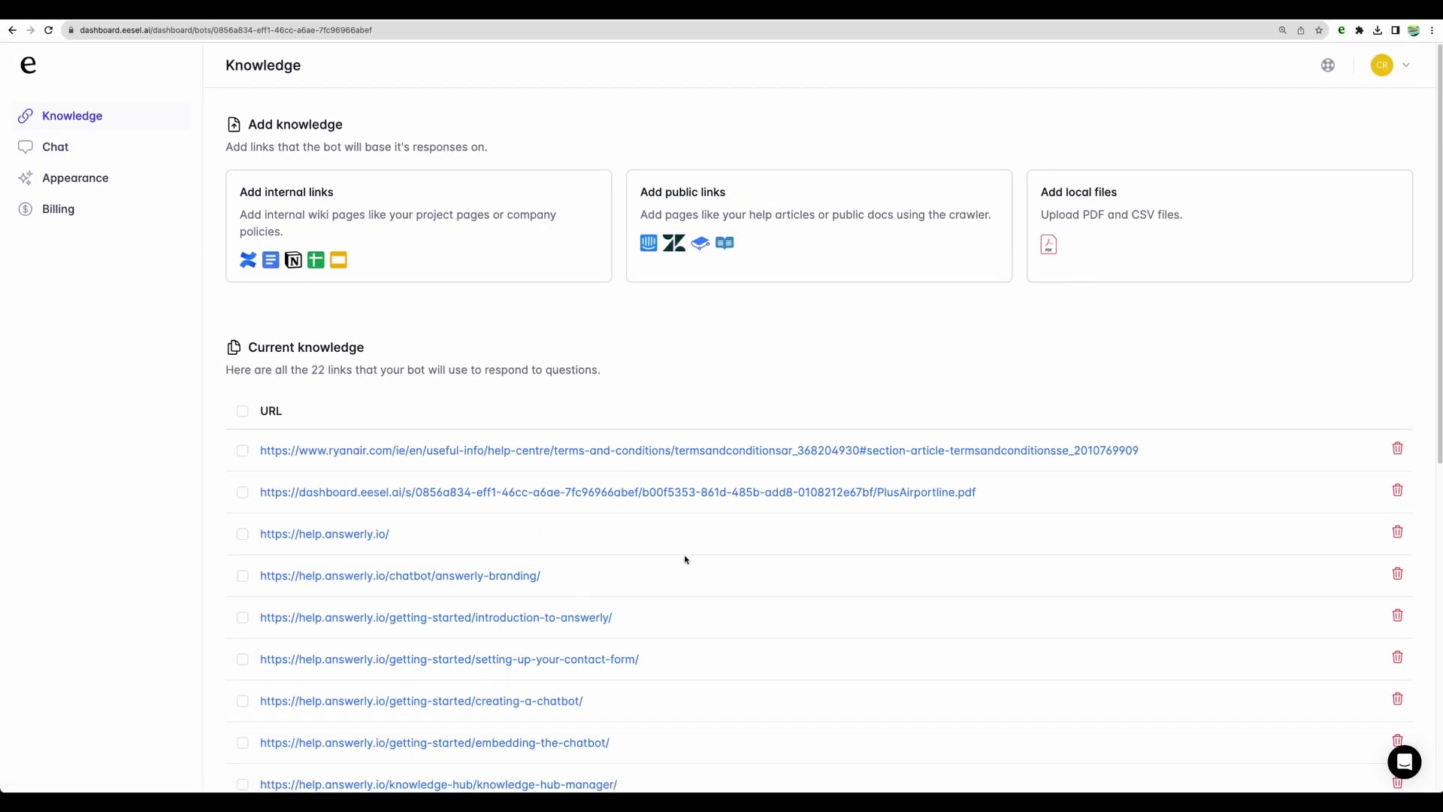
{"action": "scroll", "coordinate": [685, 560], "scroll_direction": "down", "scroll_amount": 5}
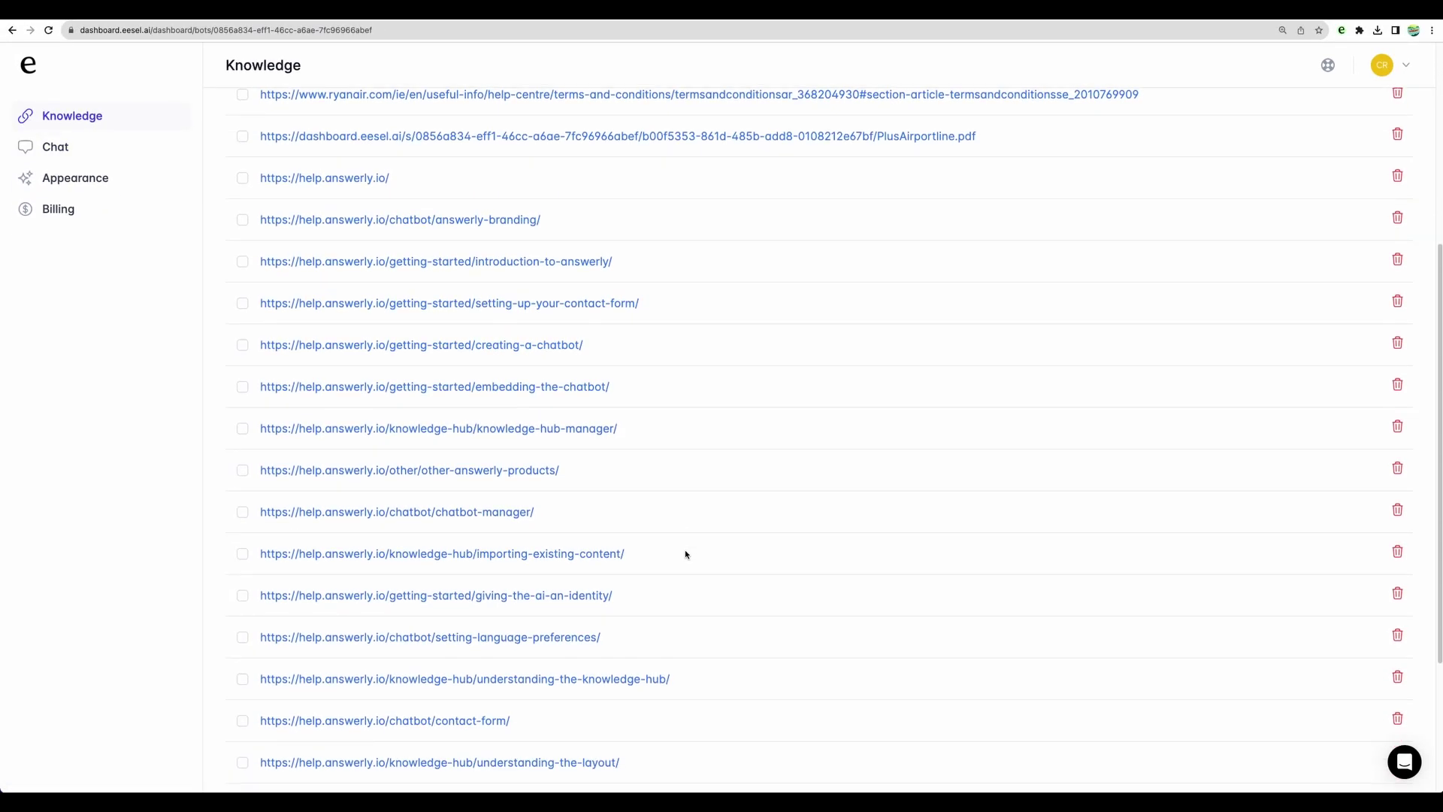
{"action": "scroll", "coordinate": [685, 554], "scroll_direction": "up", "scroll_amount": 4}
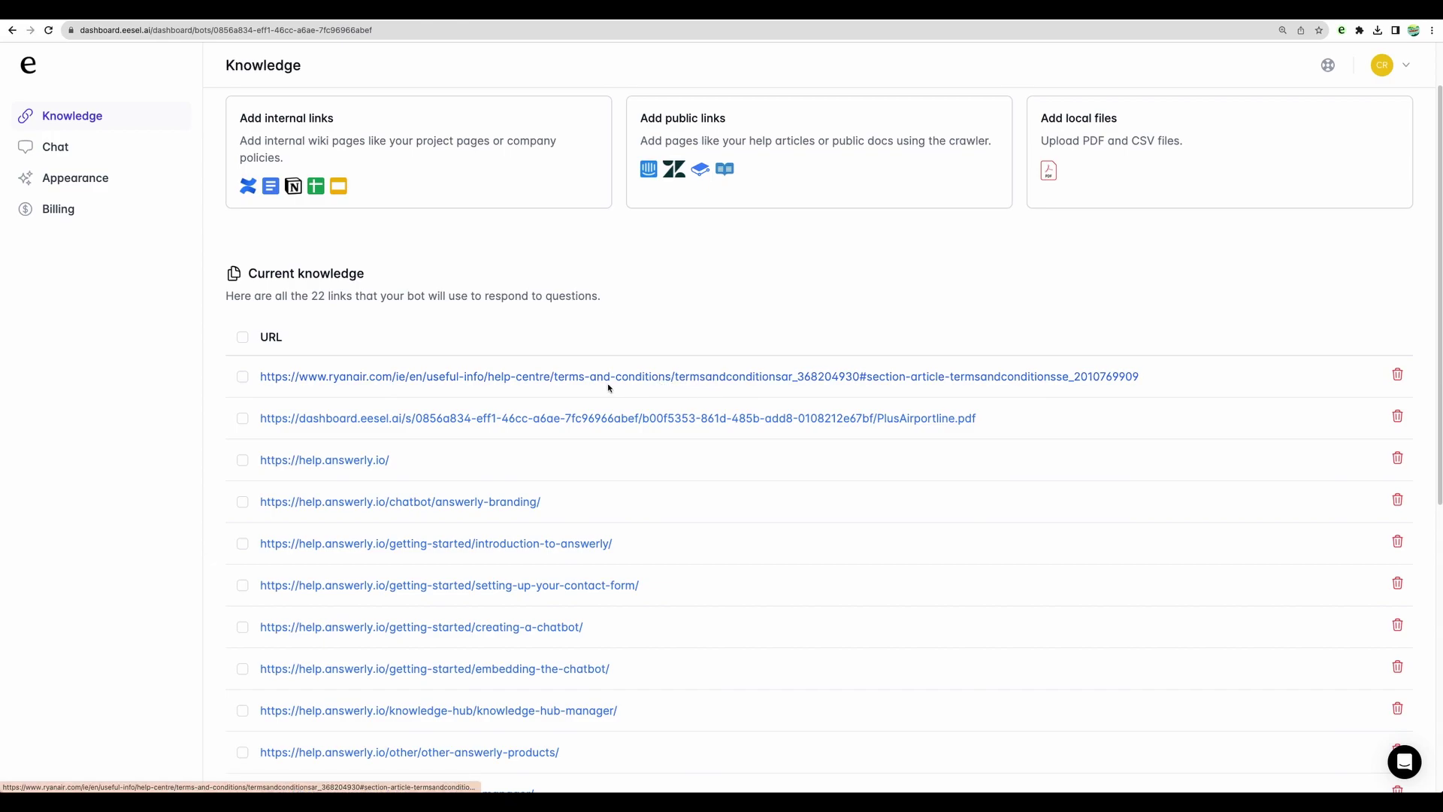
{"action": "scroll", "coordinate": [483, 333], "scroll_direction": "up", "scroll_amount": 1}
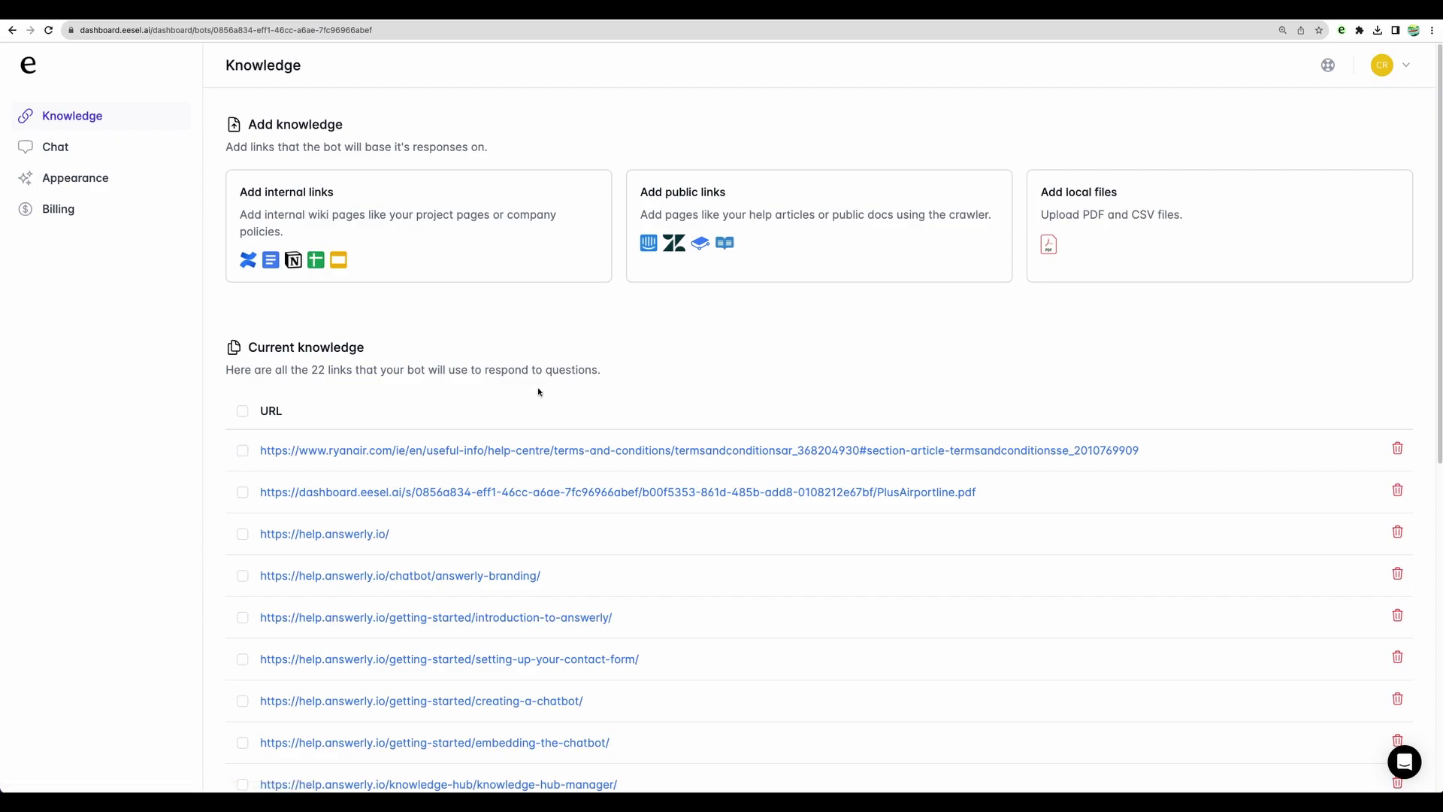
{"action": "scroll", "coordinate": [538, 392], "scroll_direction": "down", "scroll_amount": 3}
Step: Review the Knowledge page links, highlighting the crawled Answerly help pages and the Ryanair terms link
{"action": "left_click_drag", "start_coordinate": [234, 409], "coordinate": [662, 743]}
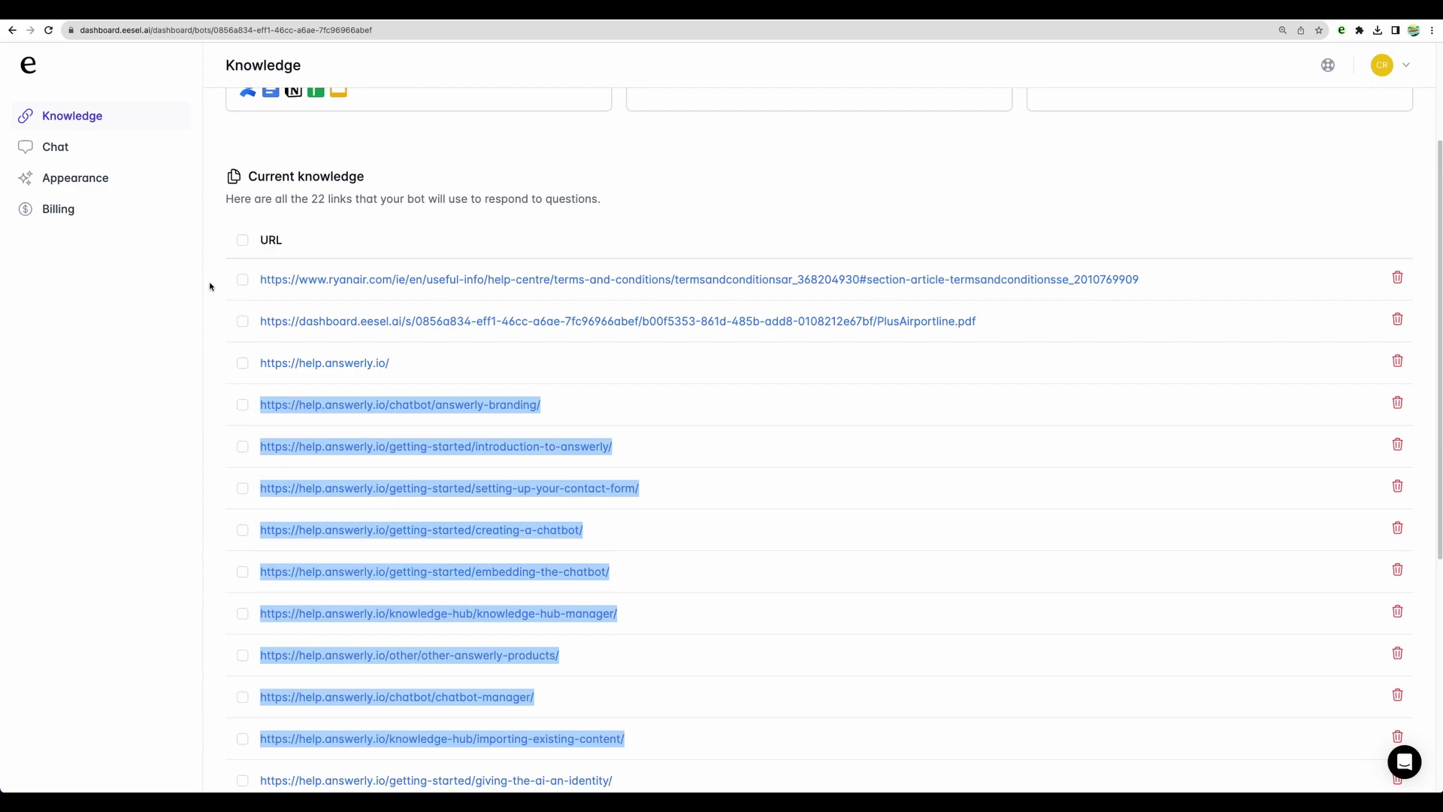
{"action": "left_click_drag", "start_coordinate": [210, 286], "coordinate": [1208, 290]}
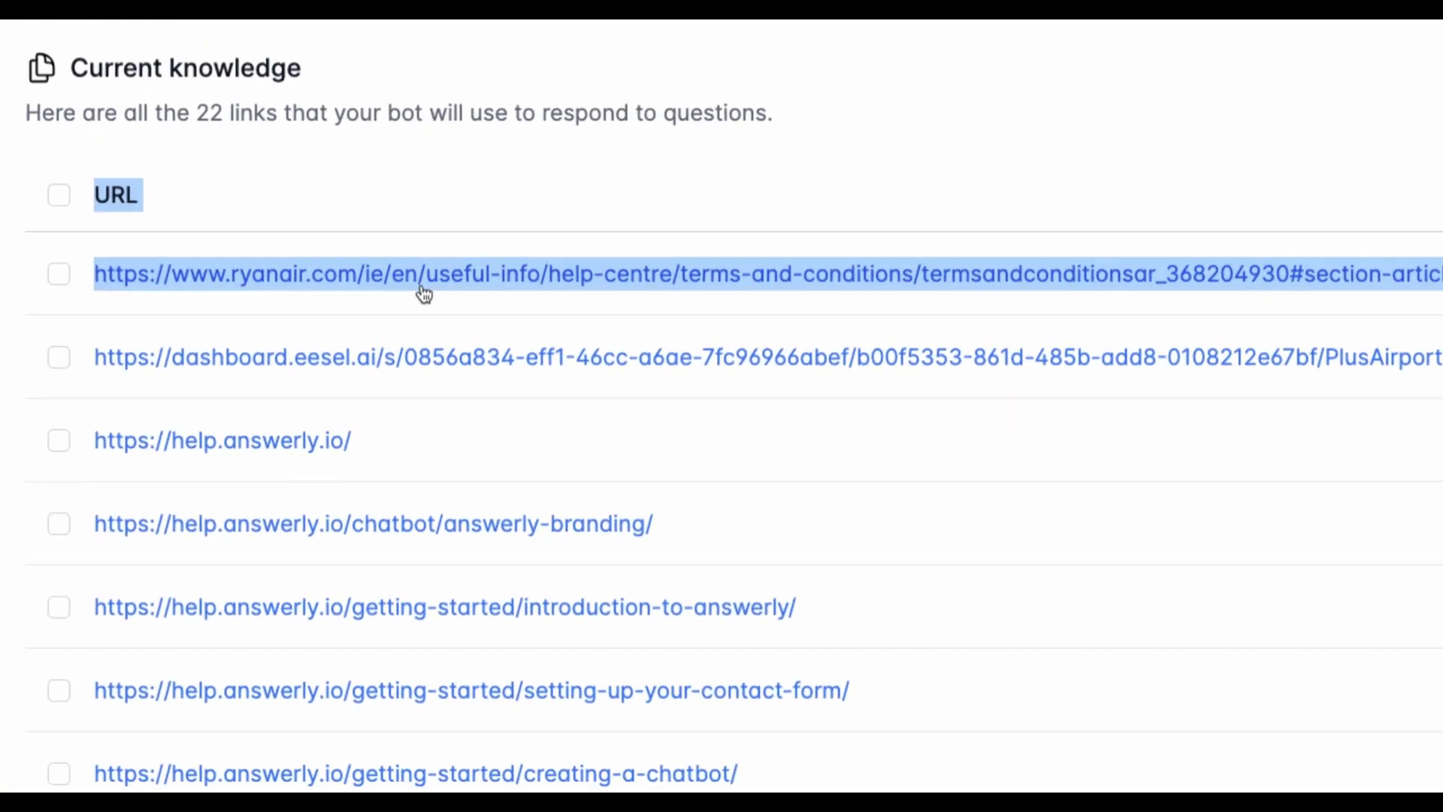
{"action": "left_click", "coordinate": [689, 103]}
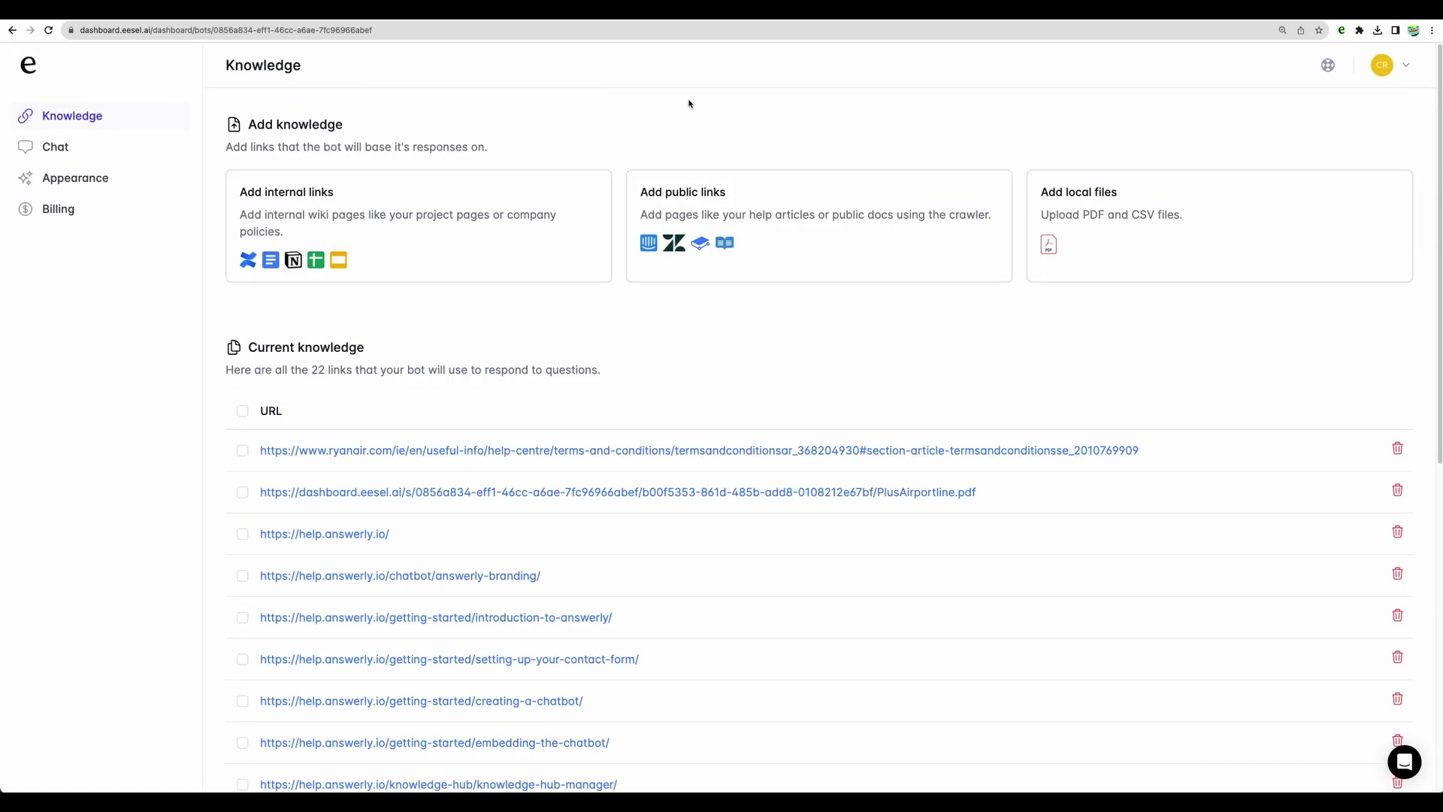